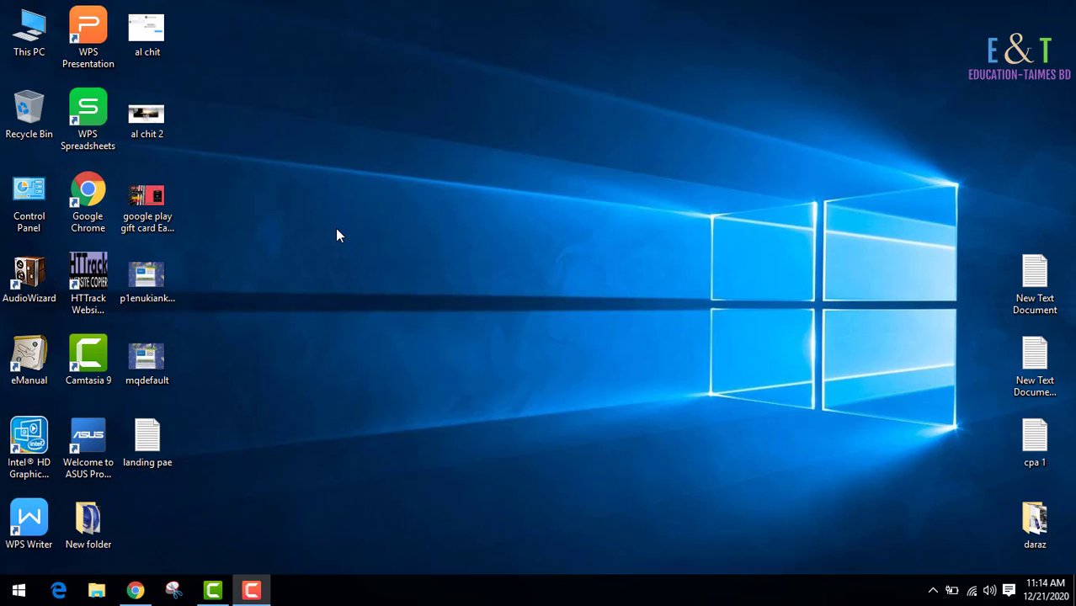
Switch to Google Chrome, go to canva.com and look over the Canva home page
{"action": "left_click", "coordinate": [135, 590]}
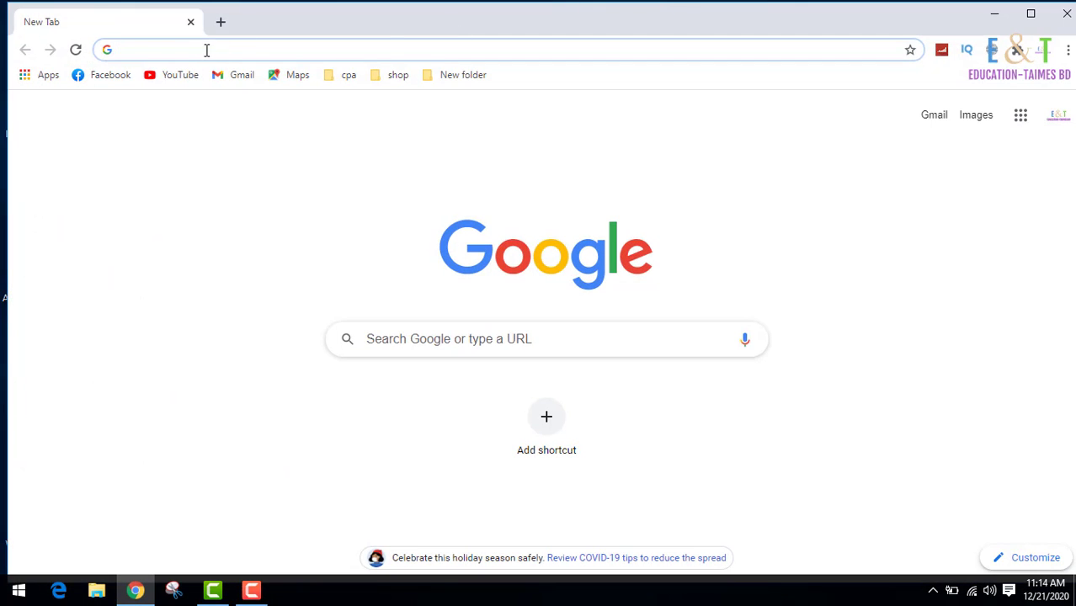
{"action": "left_click", "coordinate": [281, 47]}
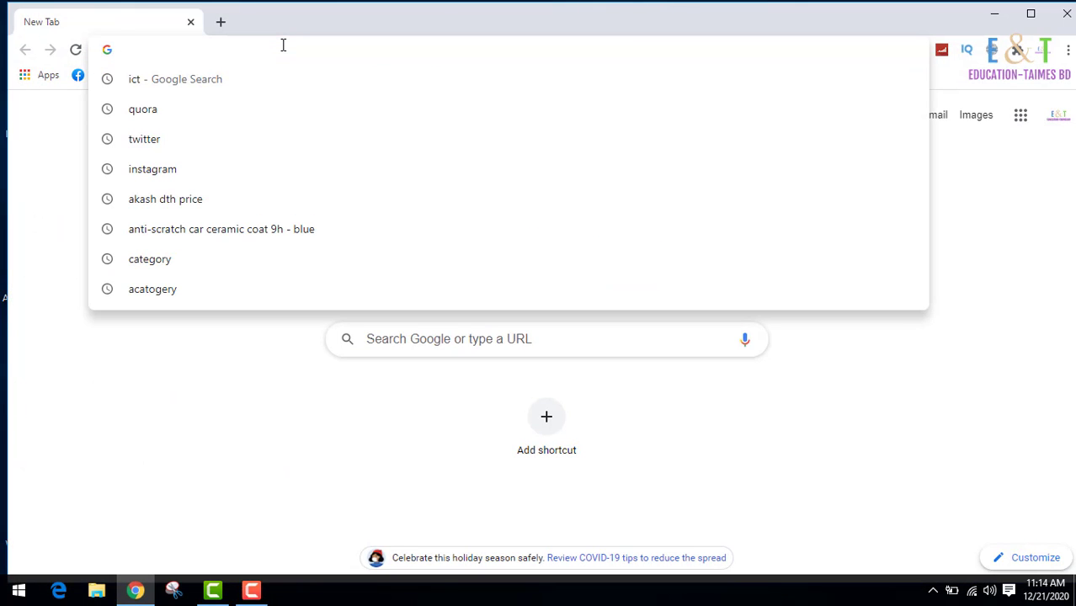
{"action": "type", "text": "can"}
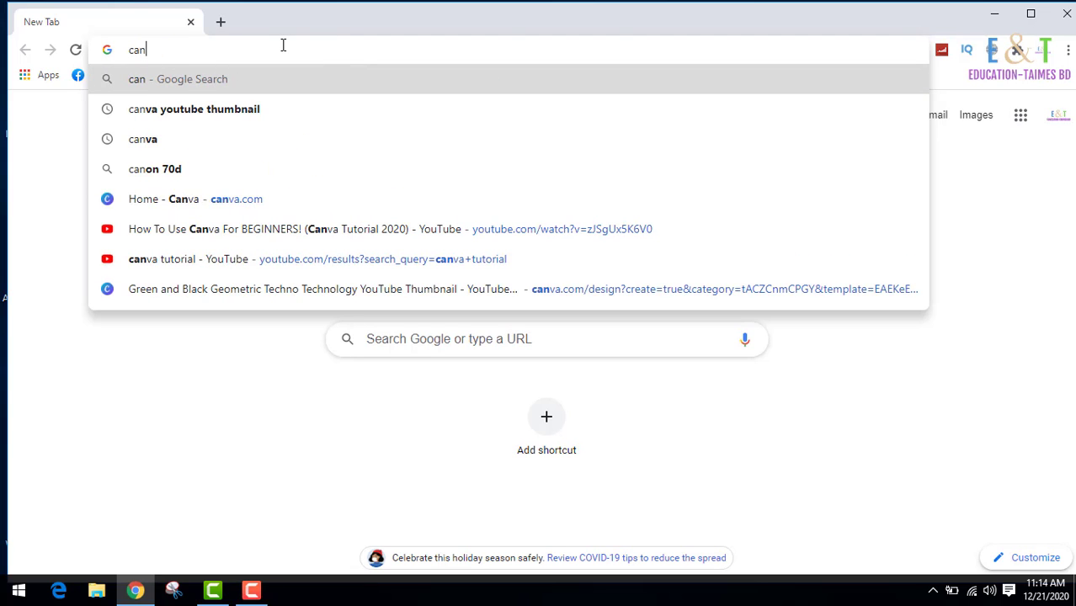
{"action": "type", "text": "v"}
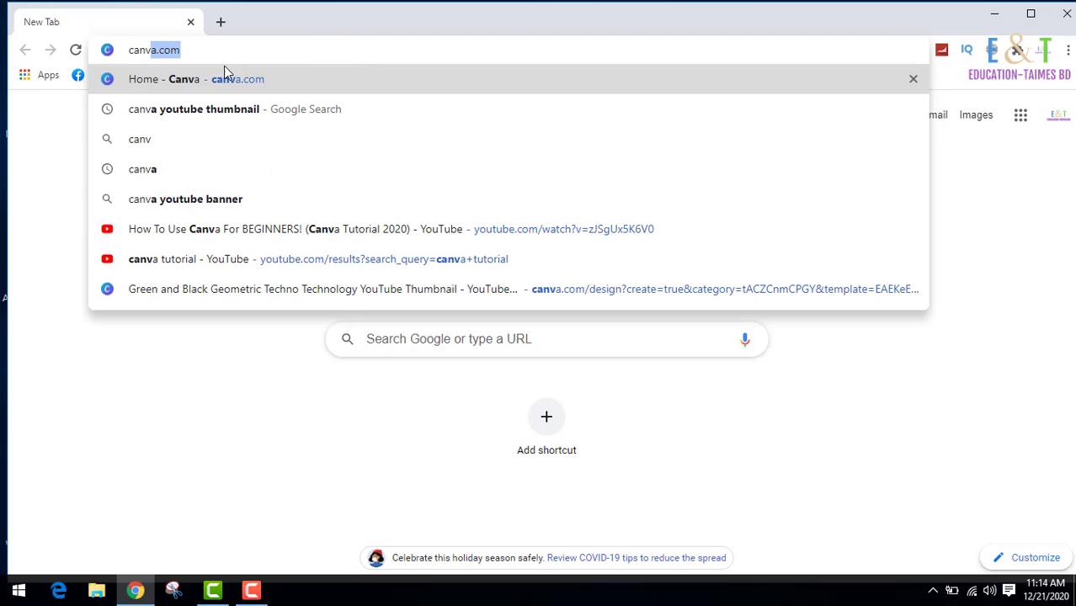
{"action": "left_click", "coordinate": [213, 88]}
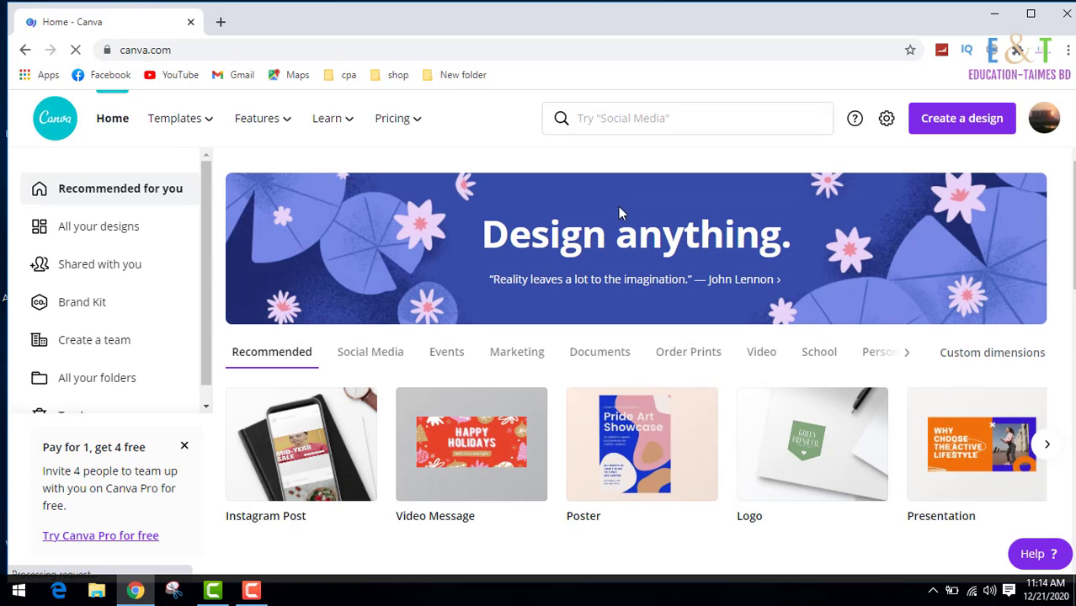
{"action": "scroll", "coordinate": [473, 360], "scroll_direction": "down", "scroll_amount": 7}
{"action": "scroll", "coordinate": [476, 442], "scroll_direction": "up", "scroll_amount": 7}
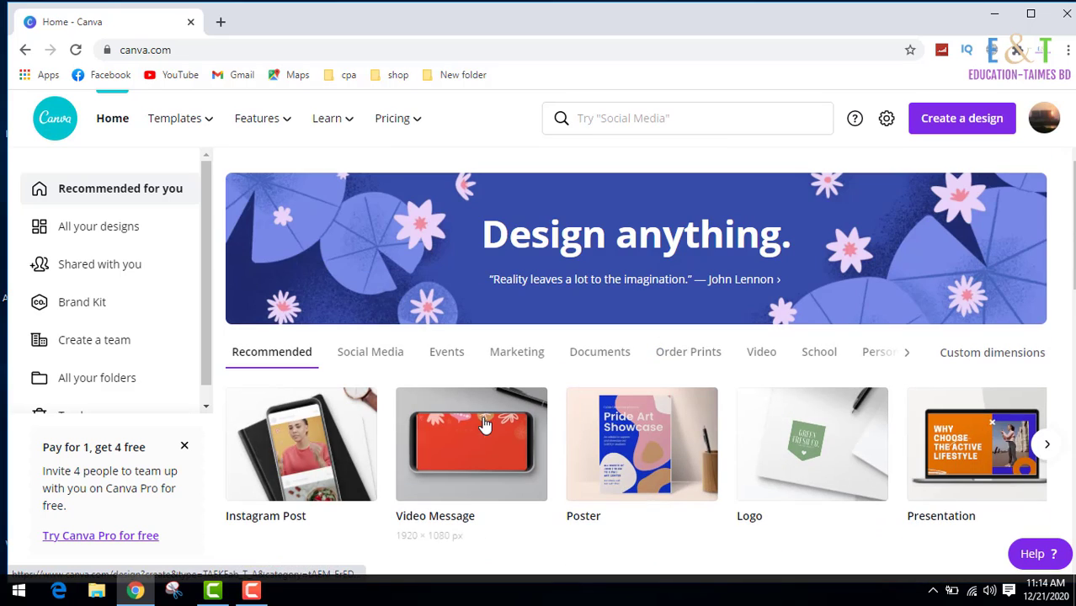
Sign out of the Canva account and dismiss the Google sign-in prompt on the login page
{"action": "left_click", "coordinate": [1045, 124]}
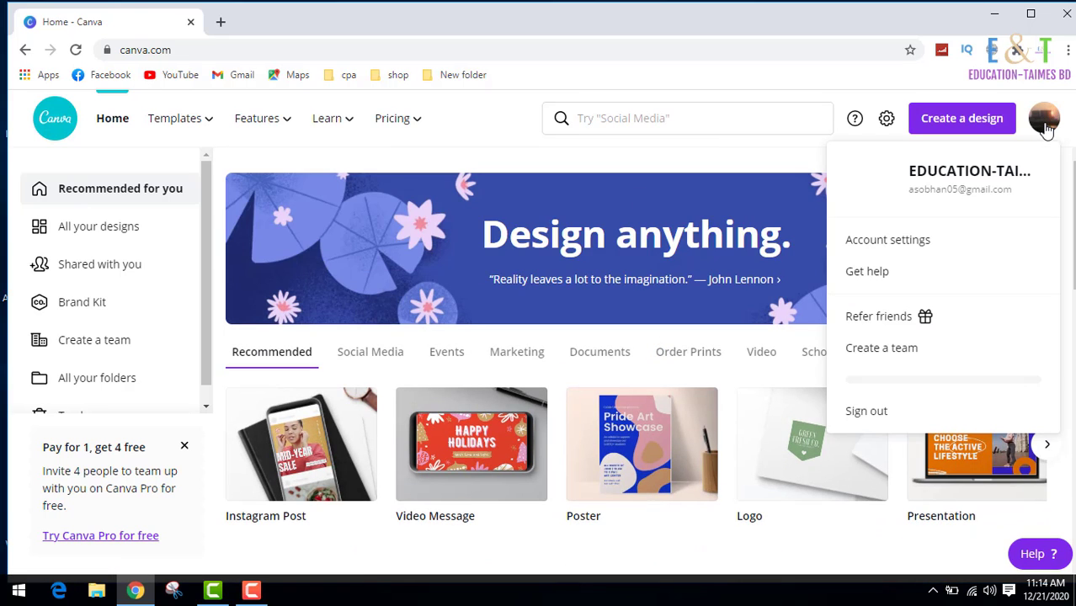
{"action": "left_click", "coordinate": [866, 380]}
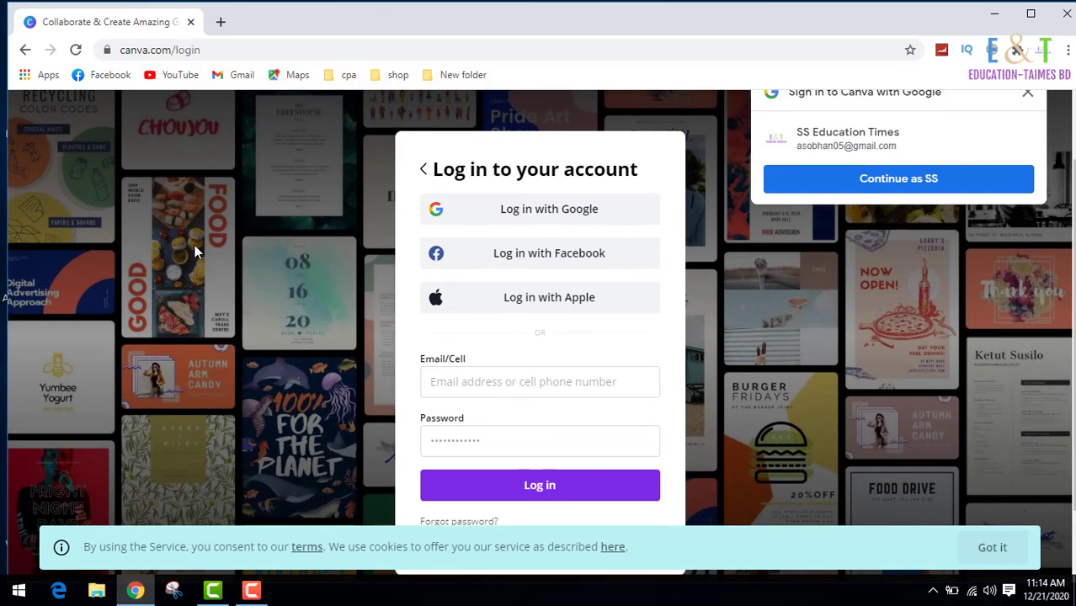
{"action": "left_click", "coordinate": [1028, 92]}
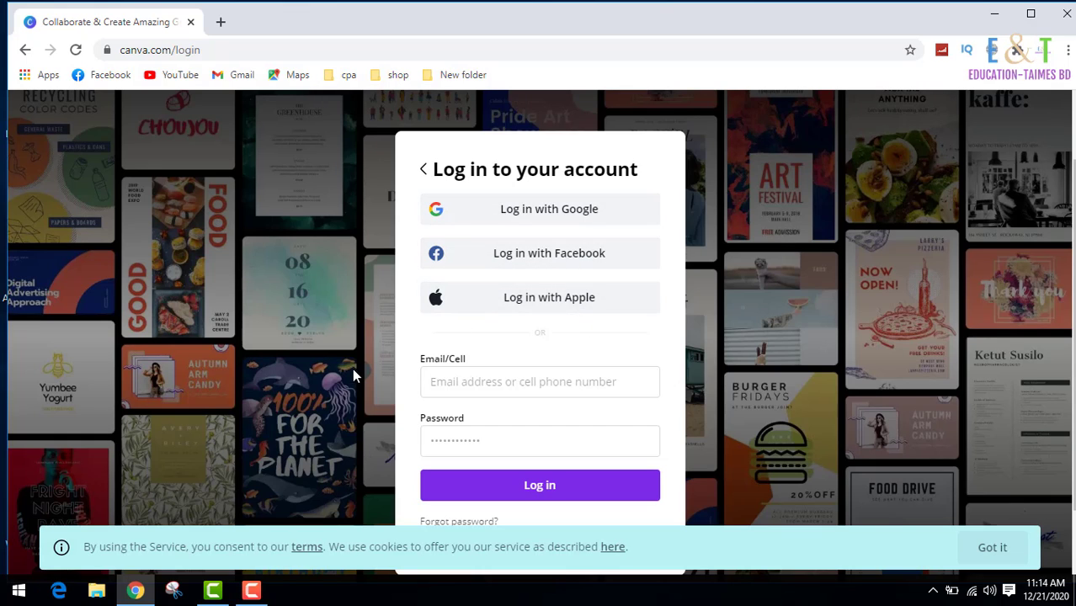
View the sign-up options for a new Canva account and return to the login form
{"action": "scroll", "coordinate": [349, 373], "scroll_direction": "down", "scroll_amount": 1}
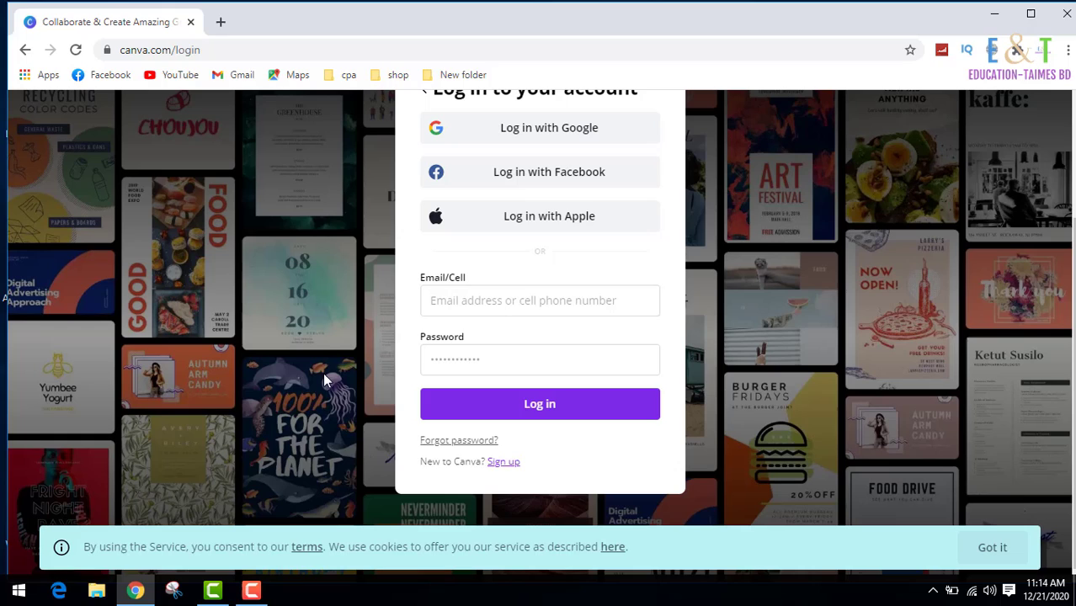
{"action": "left_click", "coordinate": [502, 463]}
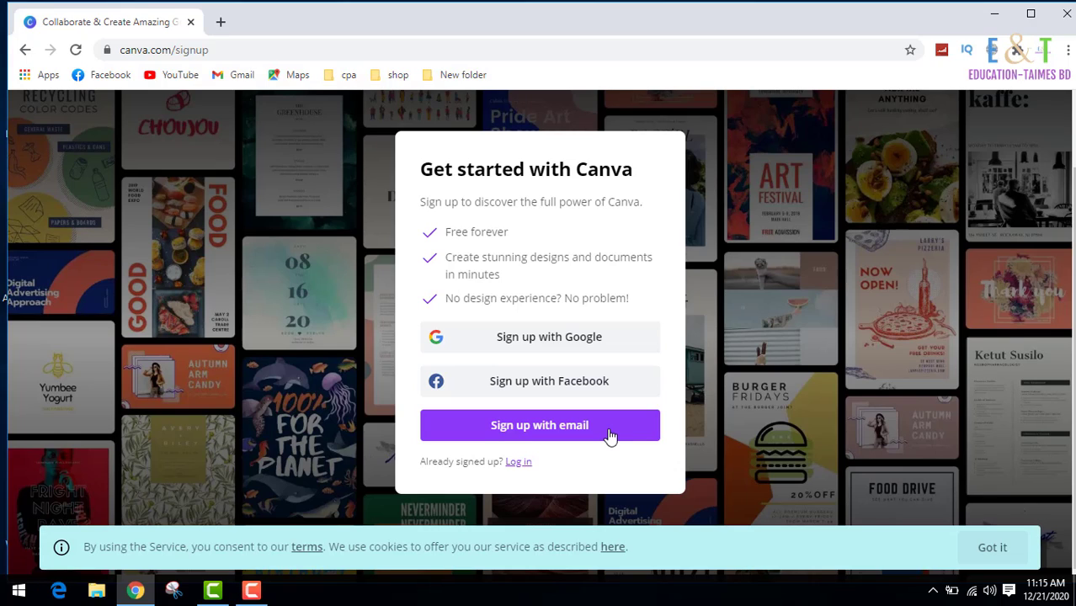
{"action": "left_click", "coordinate": [518, 463]}
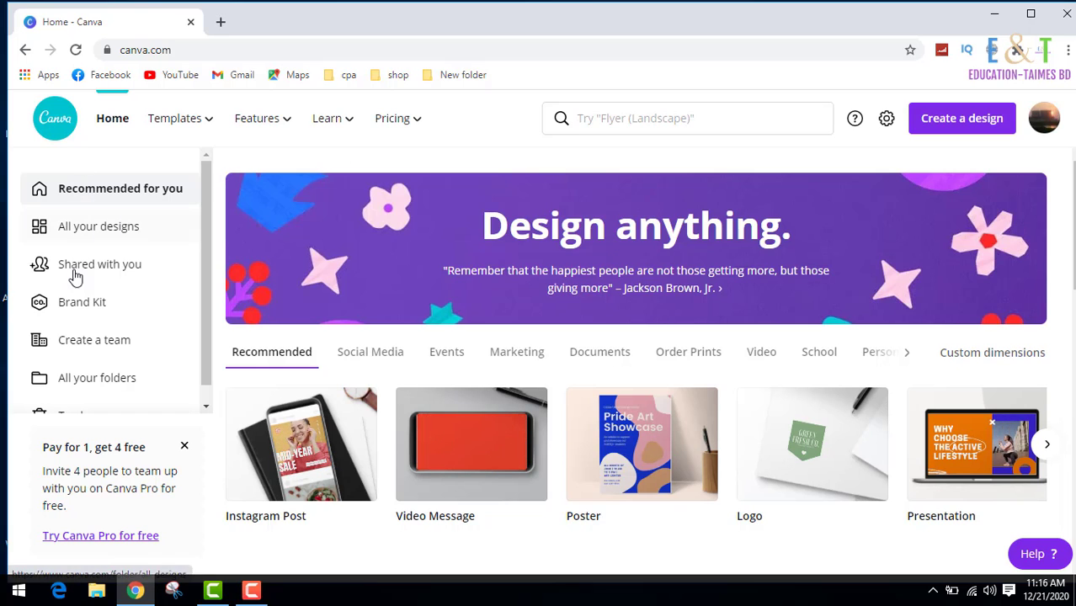
{"action": "mouse_move", "coordinate": [180, 125]}
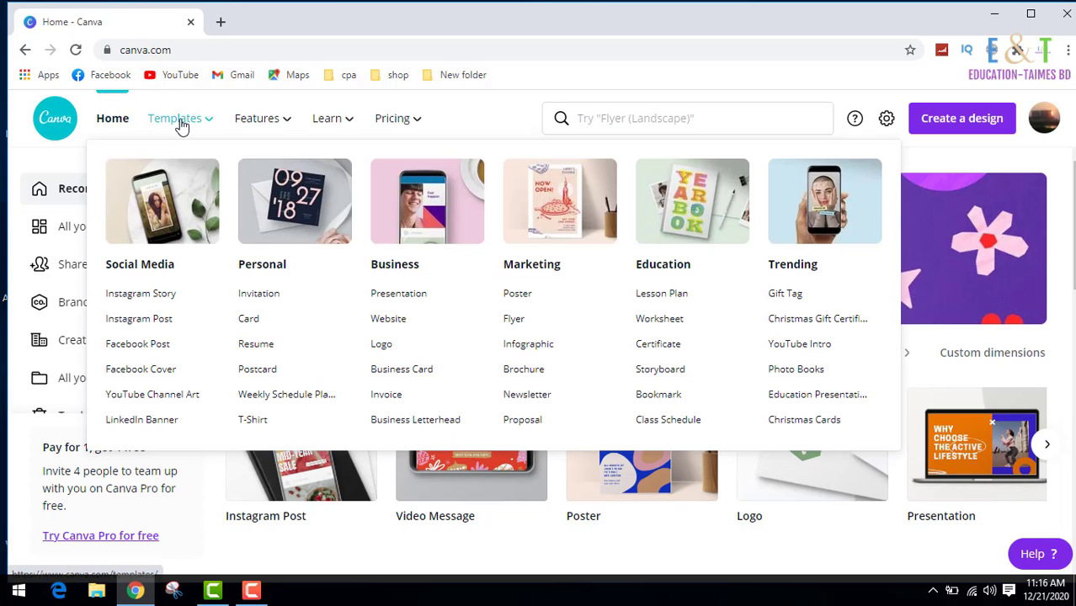
{"action": "mouse_move", "coordinate": [247, 125]}
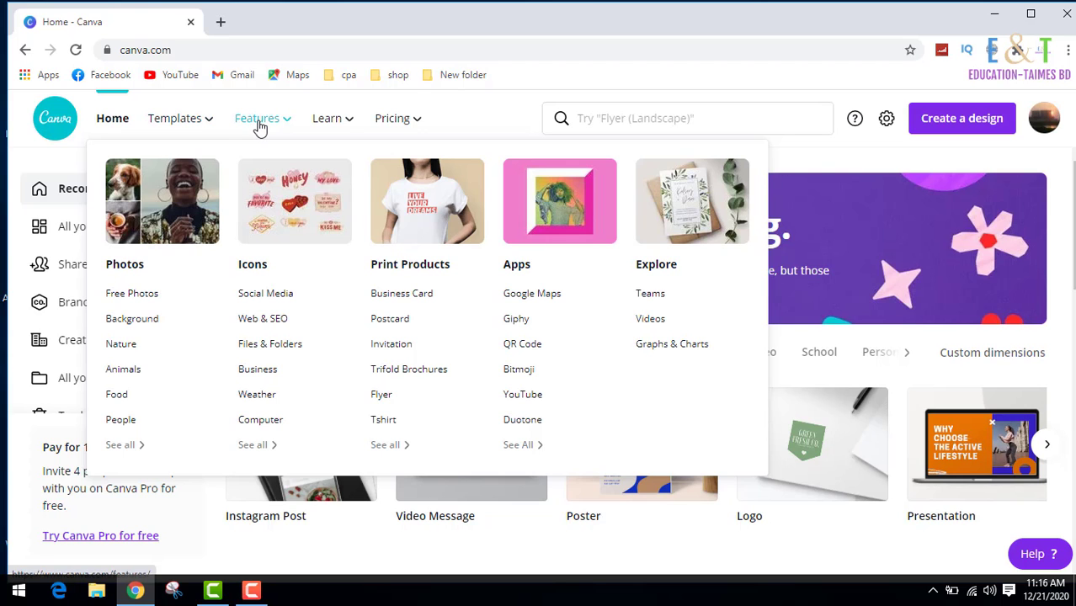
{"action": "mouse_move", "coordinate": [408, 127]}
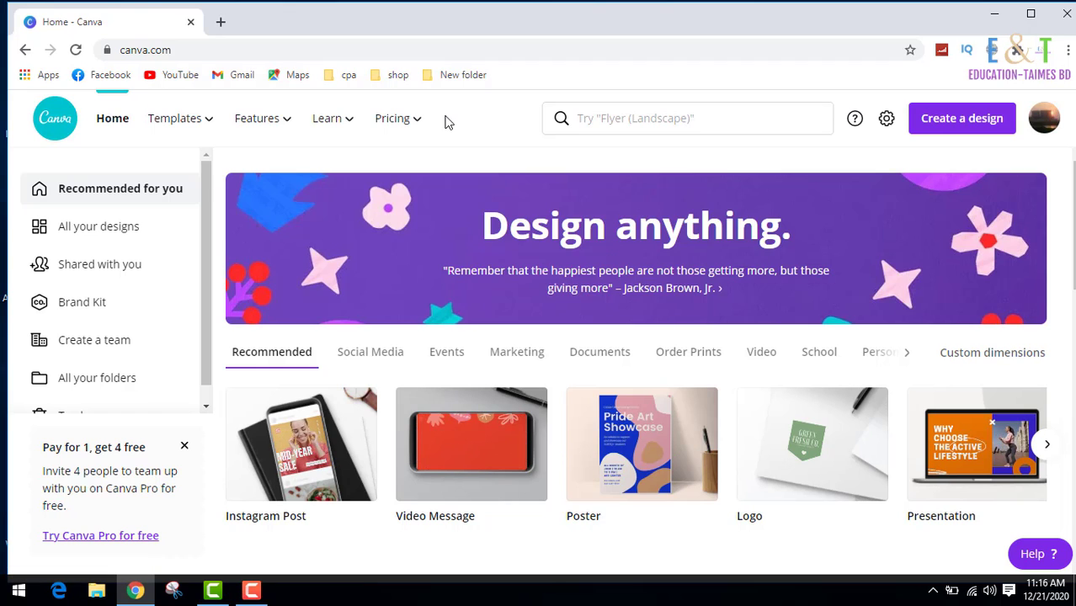
{"action": "left_click", "coordinate": [631, 119]}
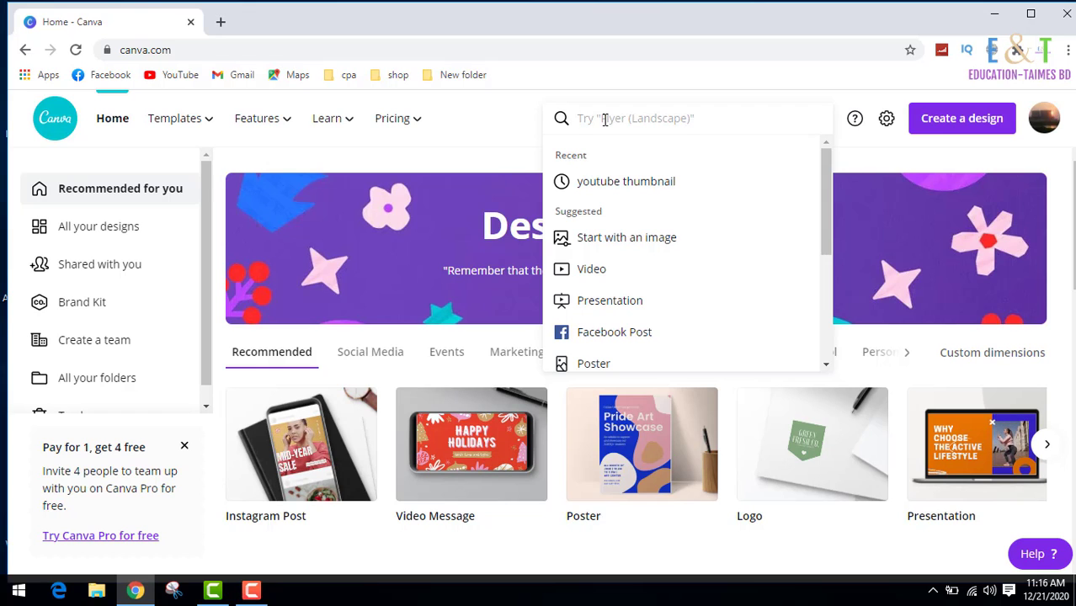
{"action": "type", "text": "you"}
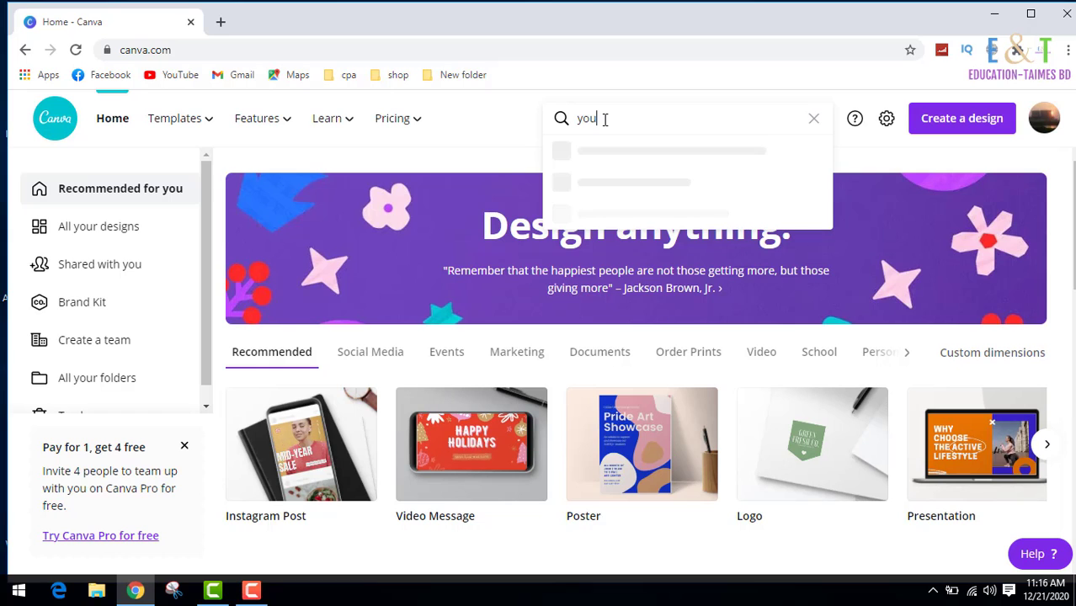
{"action": "type", "text": " t"}
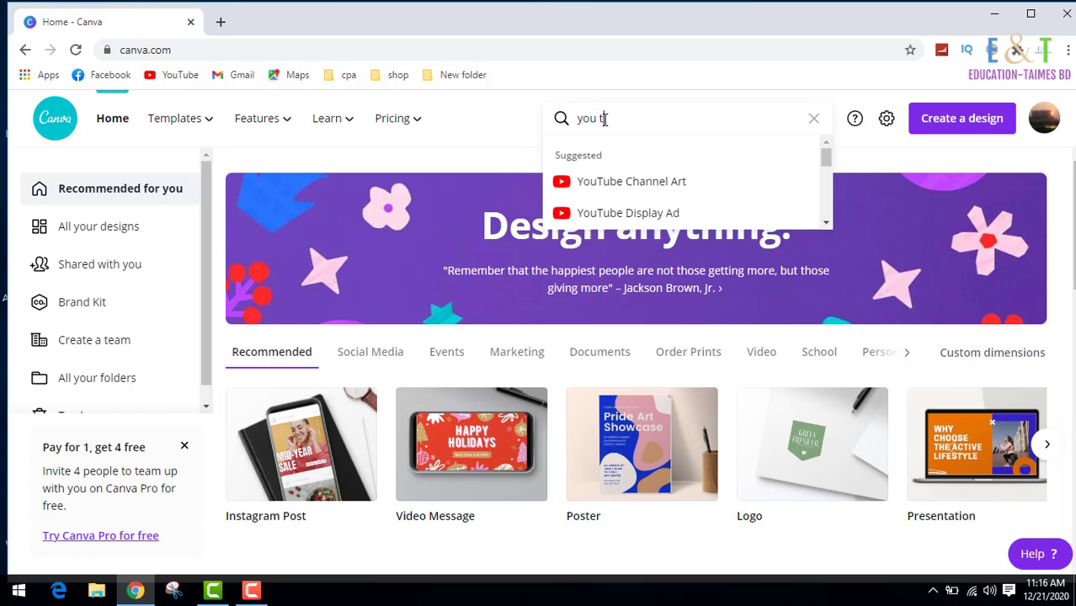
{"action": "type", "text": "hbe ban"}
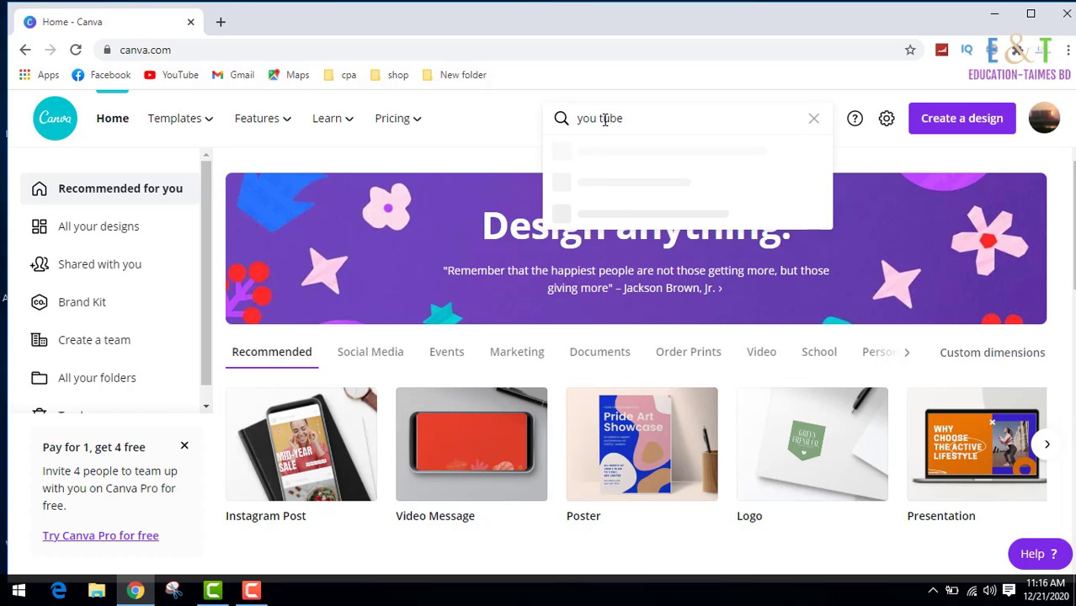
{"action": "key", "text": "BackSpace"}
{"action": "key", "text": "BackSpace"}
{"action": "key", "text": "BackSpace"}
{"action": "key", "text": "BackSpace"}
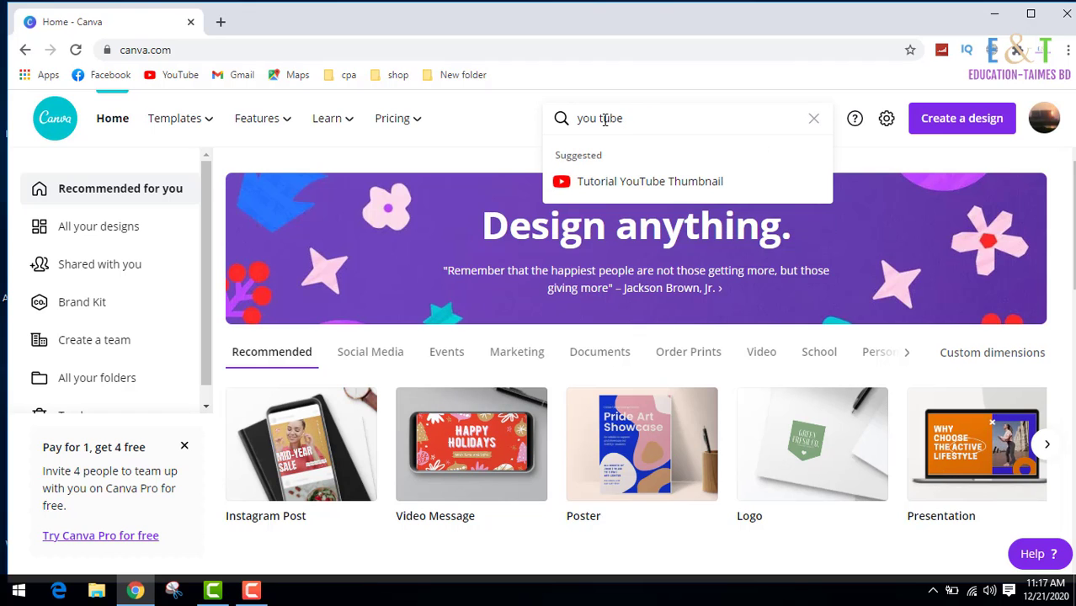
{"action": "key", "text": "BackSpace"}
{"action": "key", "text": "BackSpace"}
{"action": "key", "text": "BackSpace"}
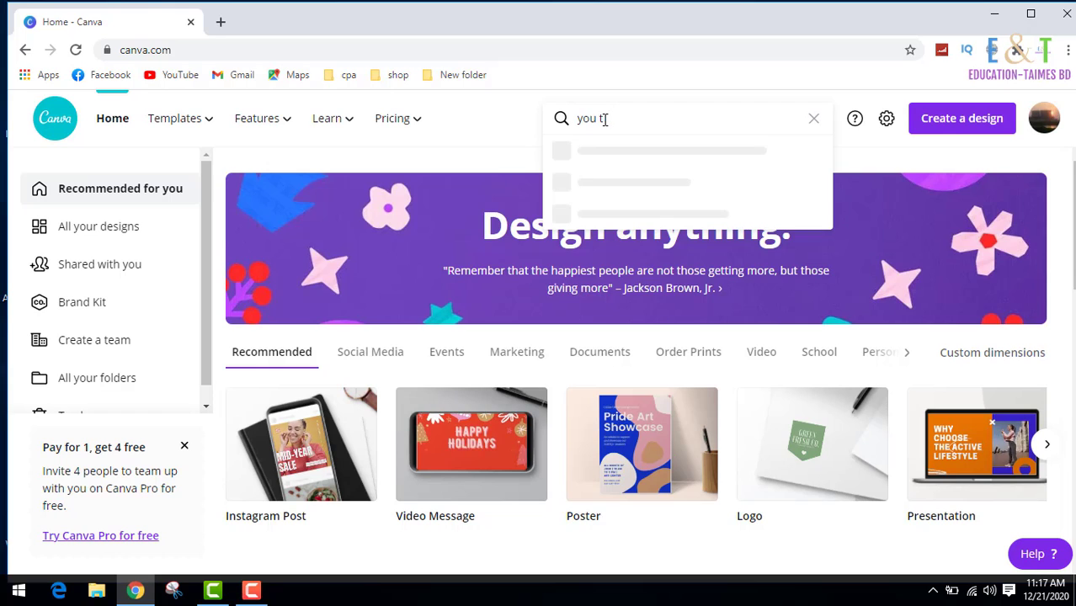
{"action": "key", "text": "BackSpace"}
{"action": "key", "text": "BackSpace"}
{"action": "key", "text": "BackSpace"}
{"action": "key", "text": "BackSpace"}
{"action": "key", "text": "BackSpace"}
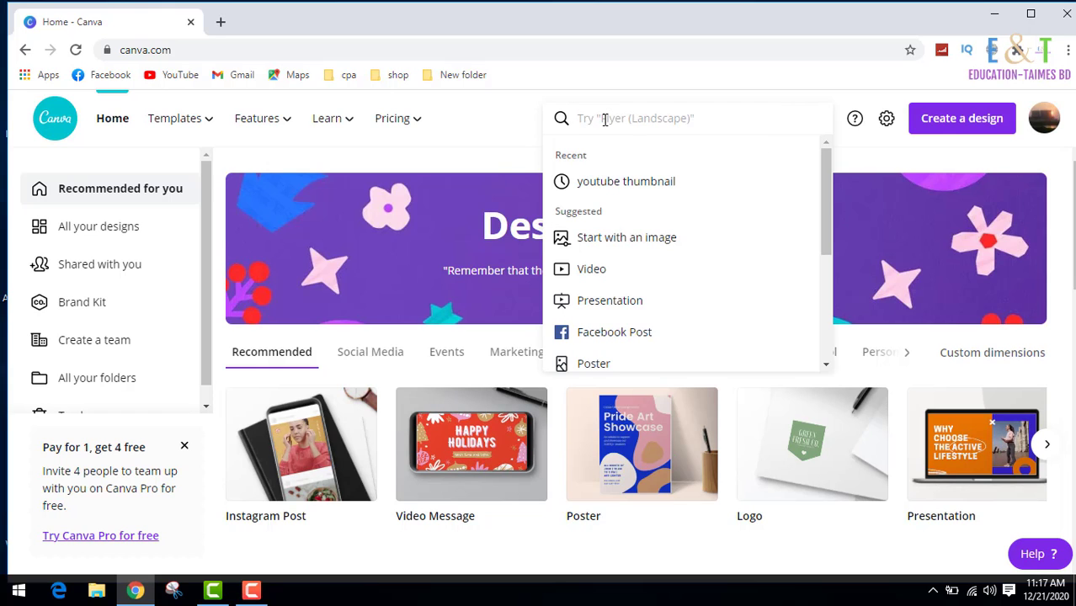
Open the suggested Facebook Post design type, browse its templates and create a blank Facebook Post
{"action": "left_click", "coordinate": [613, 337]}
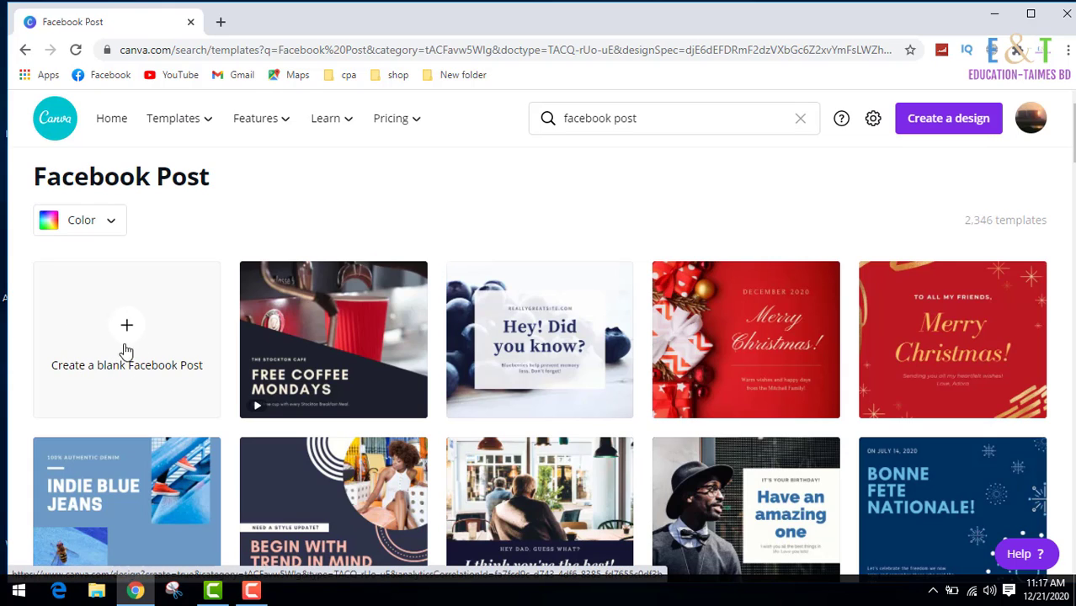
{"action": "scroll", "coordinate": [610, 288], "scroll_direction": "down", "scroll_amount": 3}
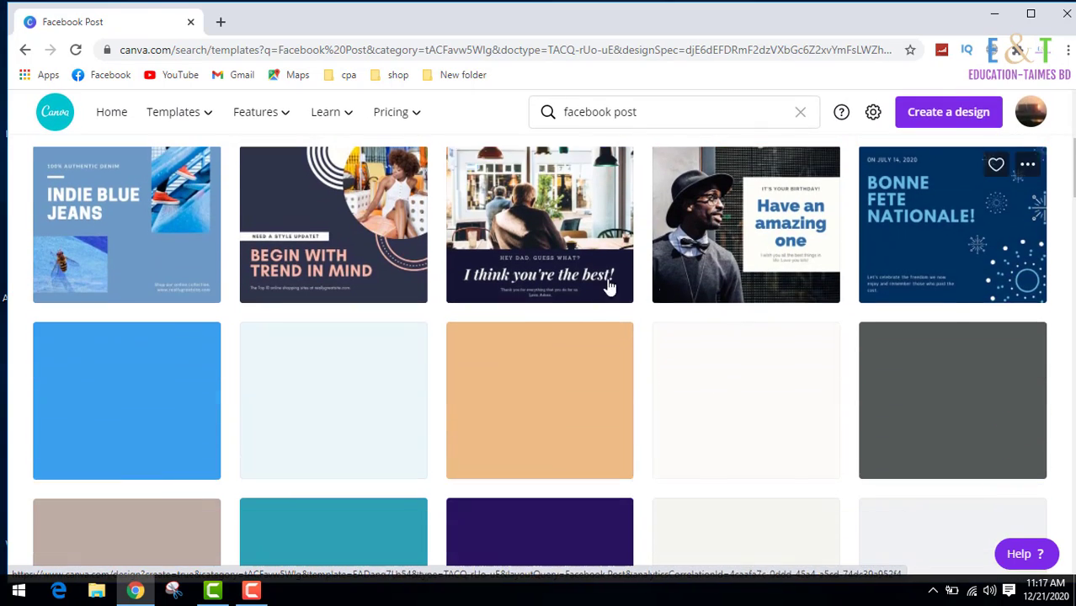
{"action": "scroll", "coordinate": [339, 394], "scroll_direction": "down", "scroll_amount": 2}
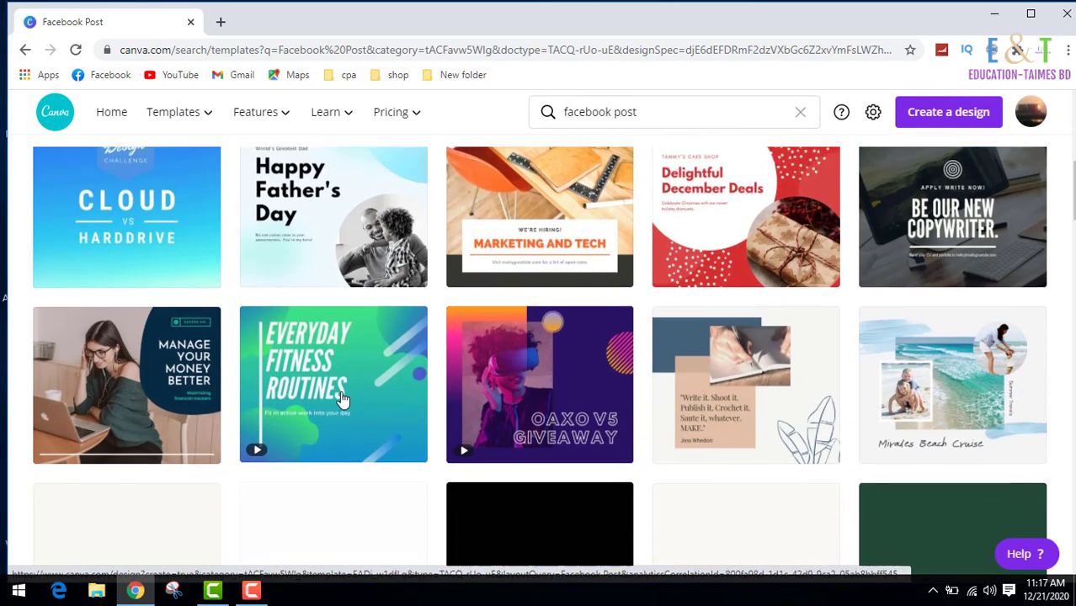
{"action": "scroll", "coordinate": [341, 398], "scroll_direction": "down", "scroll_amount": 1}
{"action": "scroll", "coordinate": [615, 328], "scroll_direction": "down", "scroll_amount": 5}
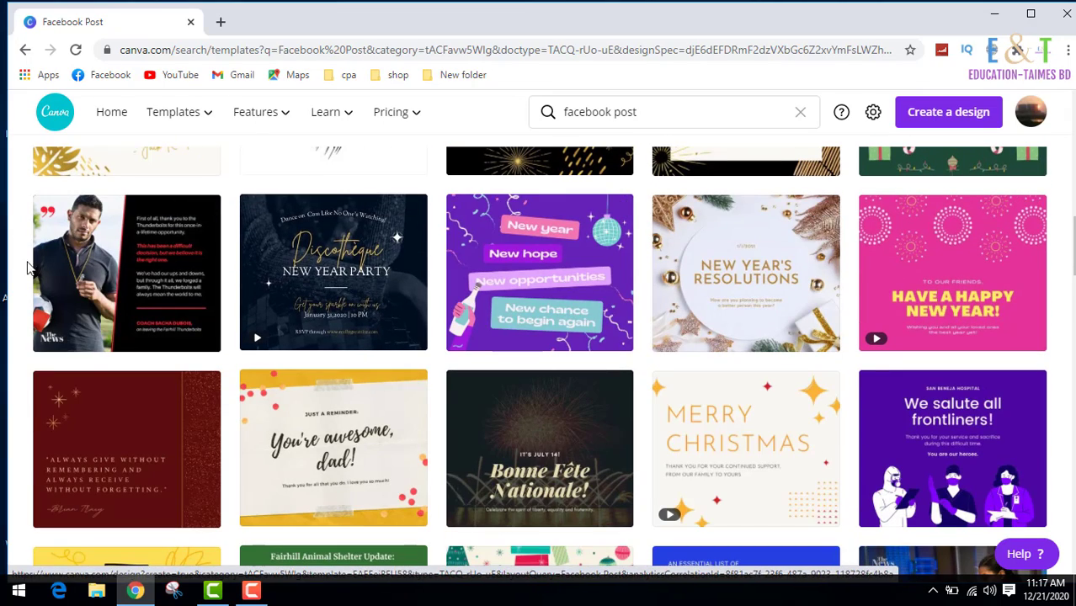
{"action": "scroll", "coordinate": [307, 368], "scroll_direction": "down", "scroll_amount": 3}
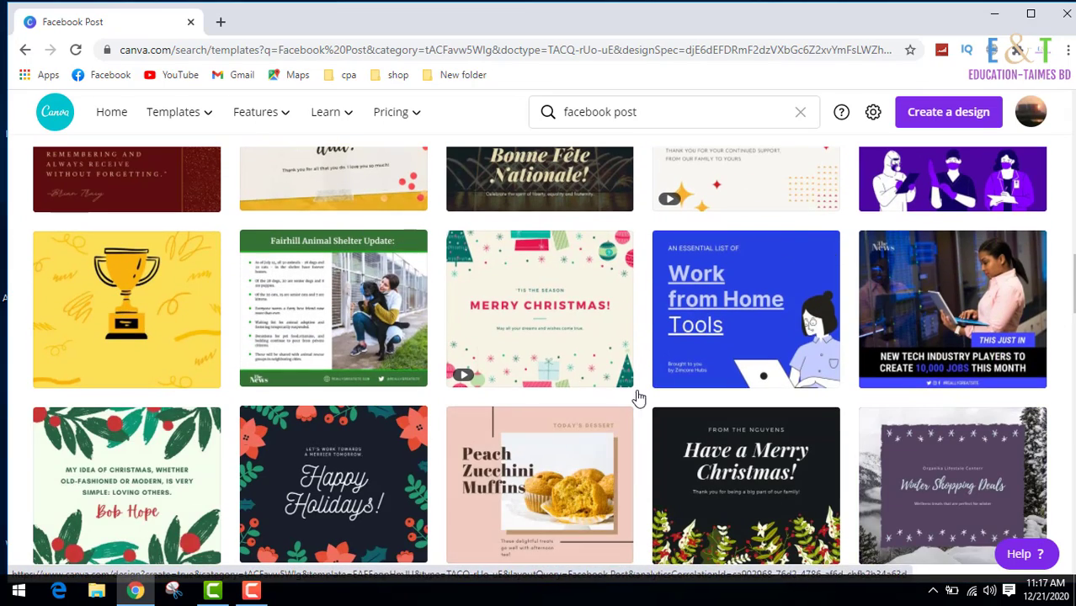
{"action": "scroll", "coordinate": [388, 446], "scroll_direction": "up", "scroll_amount": 10}
{"action": "scroll", "coordinate": [388, 452], "scroll_direction": "up", "scroll_amount": 2}
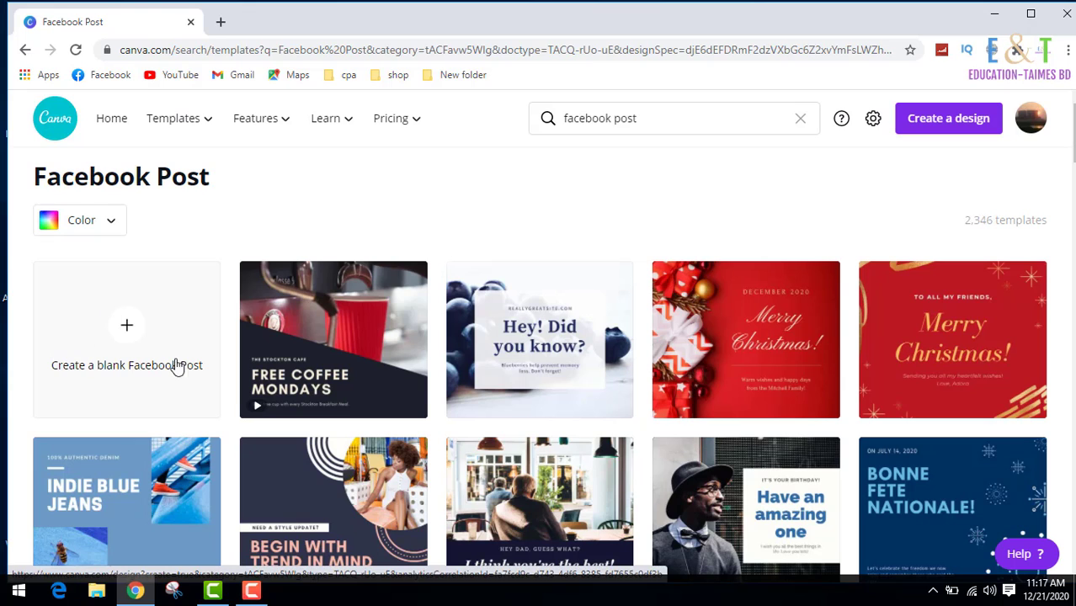
{"action": "left_click", "coordinate": [128, 327]}
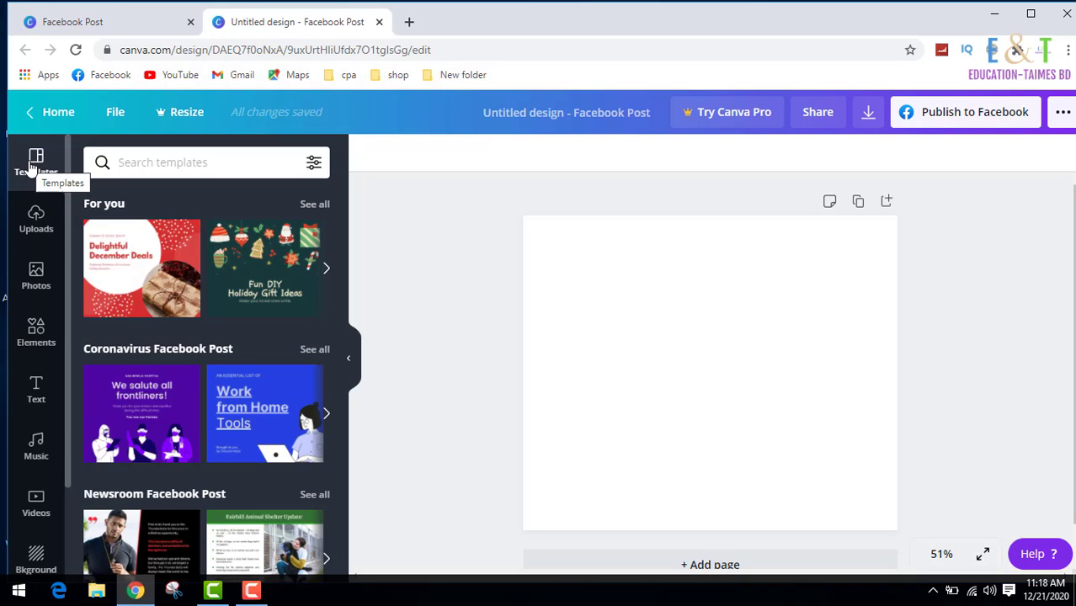
Try the "You can and you will" summer template, and replace it with the "Delightful December Deals" template
{"action": "scroll", "coordinate": [183, 291], "scroll_direction": "down", "scroll_amount": 5}
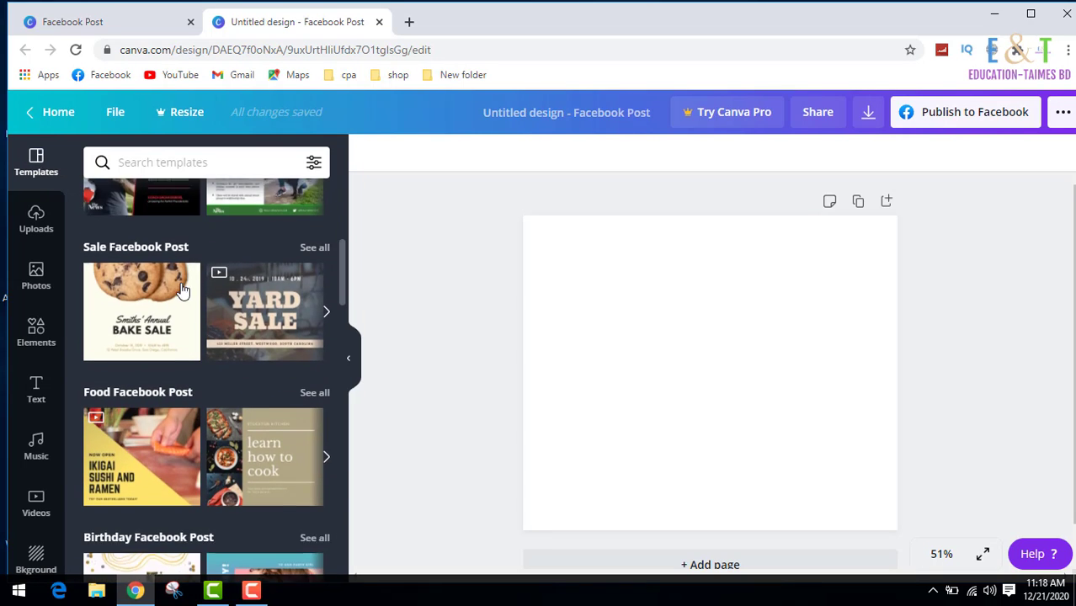
{"action": "scroll", "coordinate": [194, 336], "scroll_direction": "down", "scroll_amount": 5}
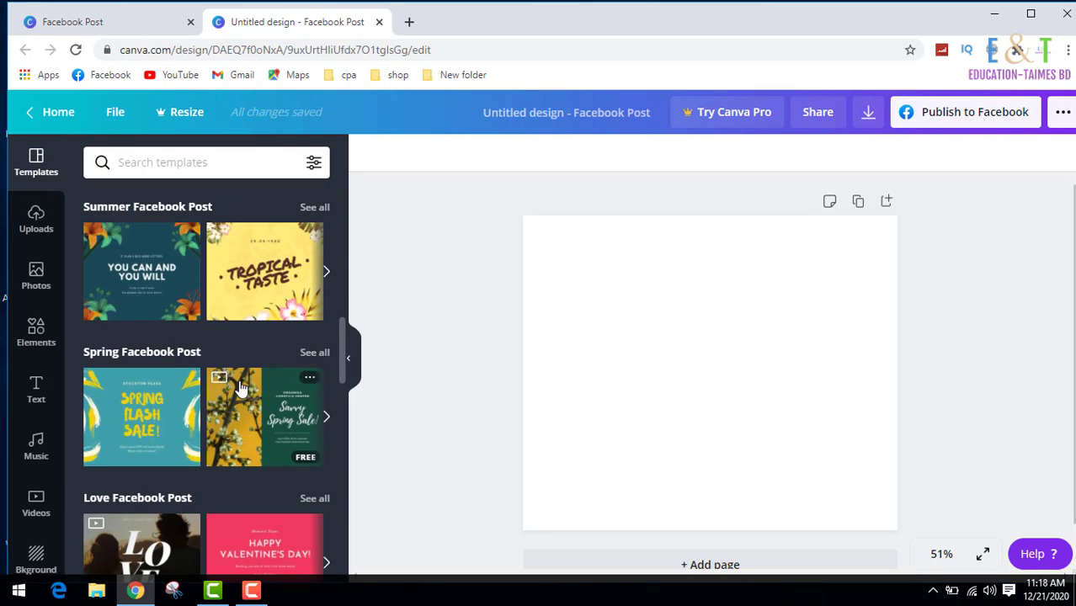
{"action": "left_click", "coordinate": [150, 277]}
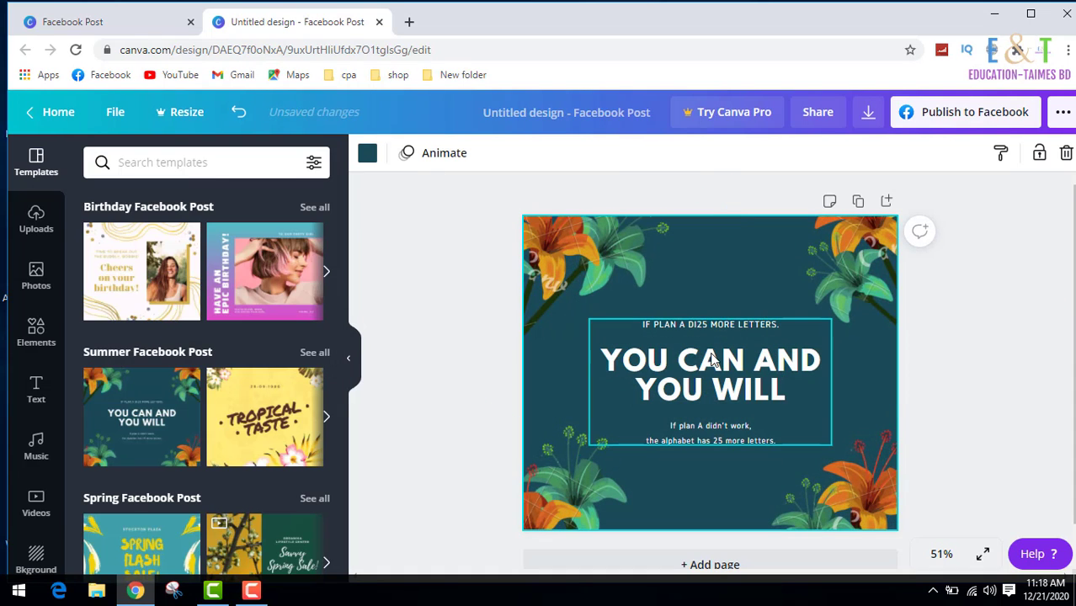
{"action": "left_click", "coordinate": [143, 413]}
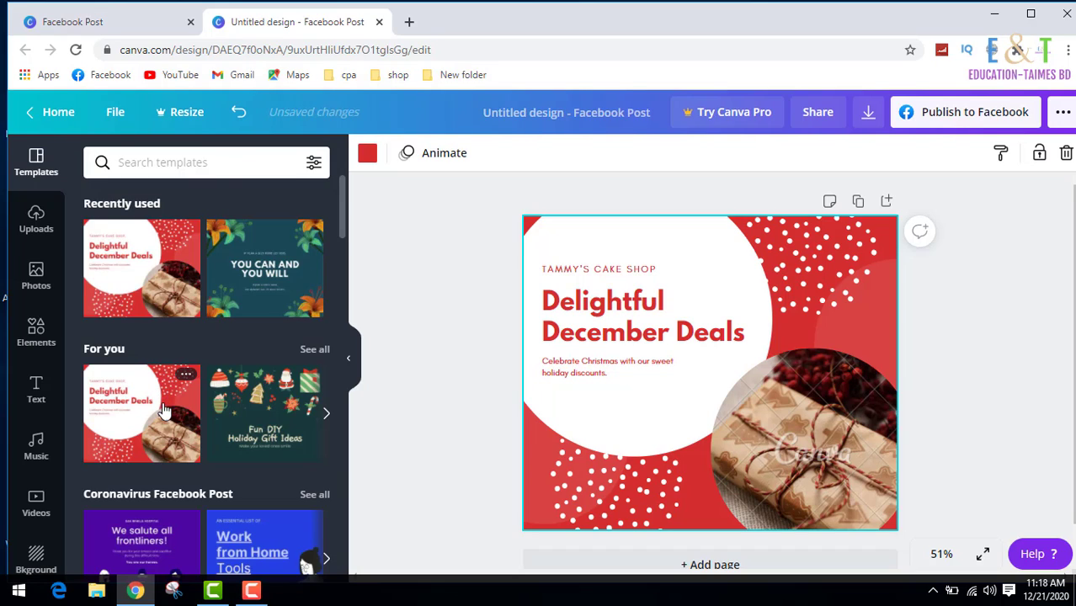
Browse the uploaded images, open the device upload file chooser at the CPA MARKETING folder, and close it without uploading
{"action": "left_click", "coordinate": [35, 227]}
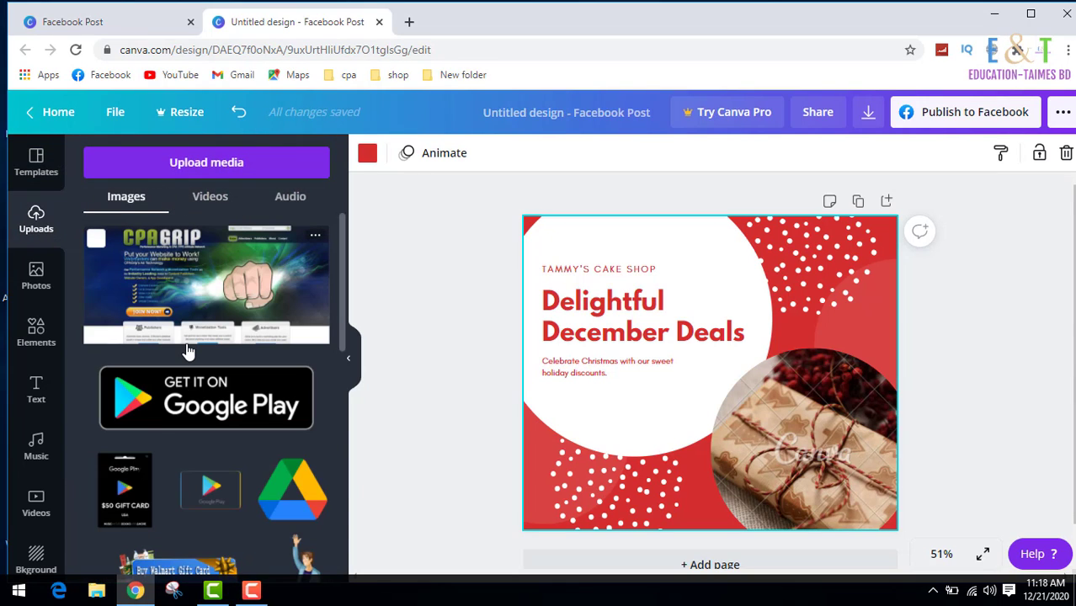
{"action": "scroll", "coordinate": [189, 352], "scroll_direction": "down", "scroll_amount": 5}
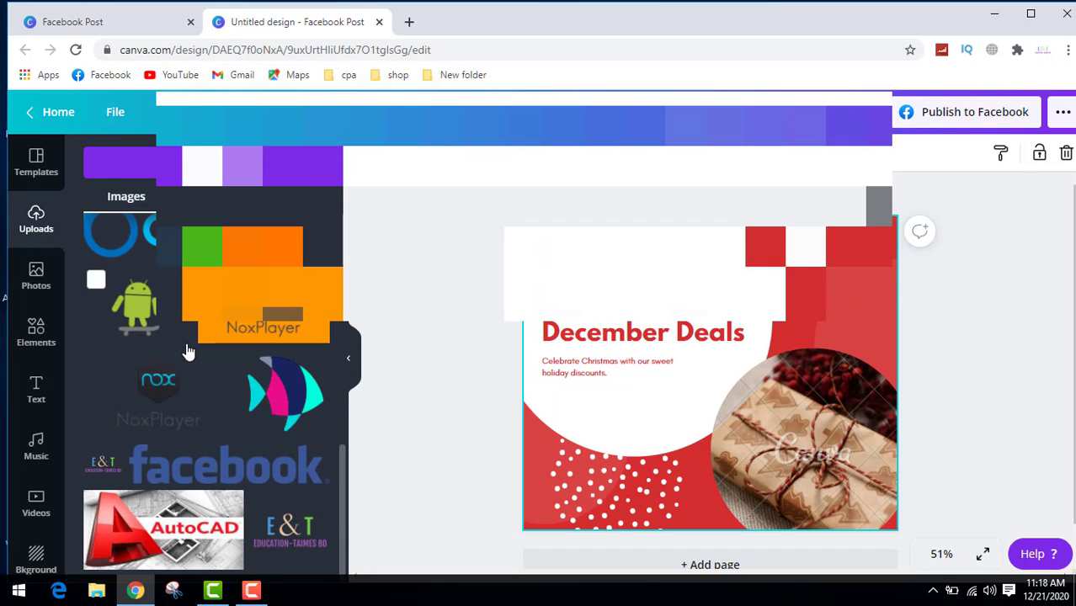
{"action": "scroll", "coordinate": [189, 351], "scroll_direction": "up", "scroll_amount": 5}
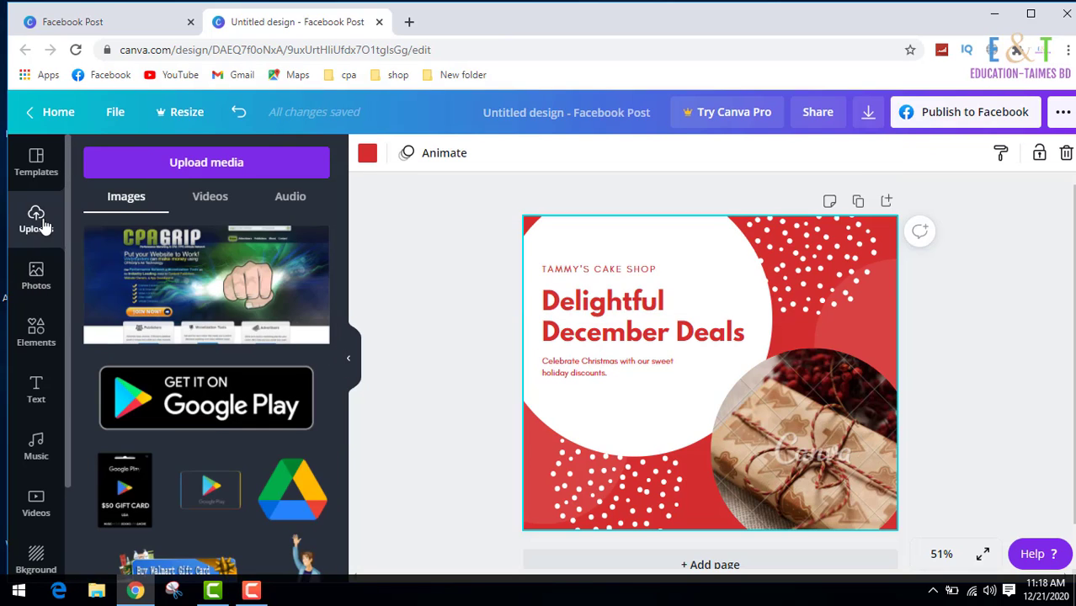
{"action": "left_click", "coordinate": [210, 163]}
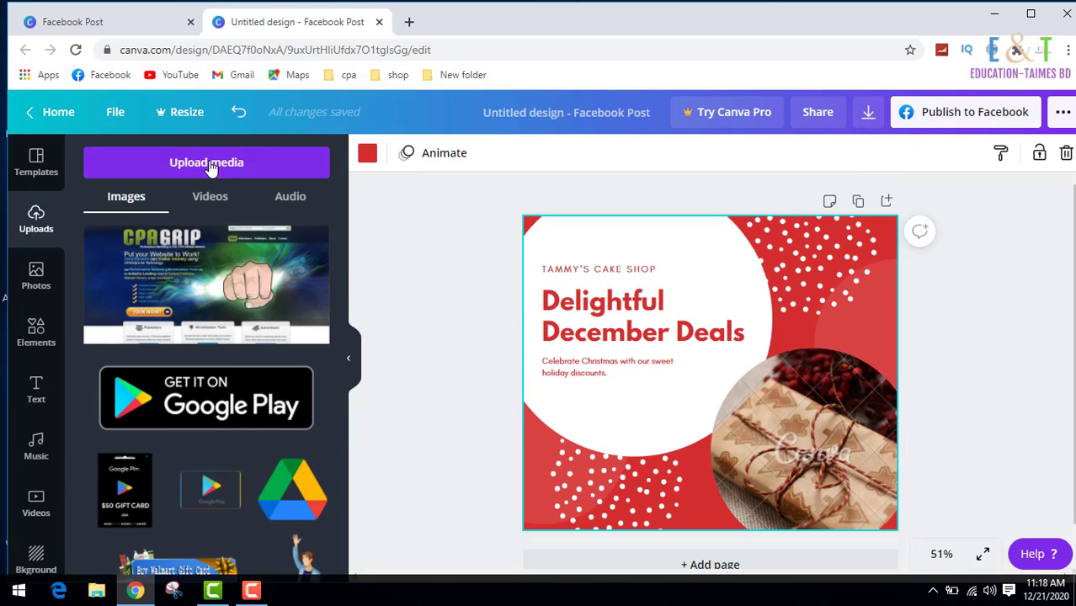
{"action": "left_click", "coordinate": [106, 255]}
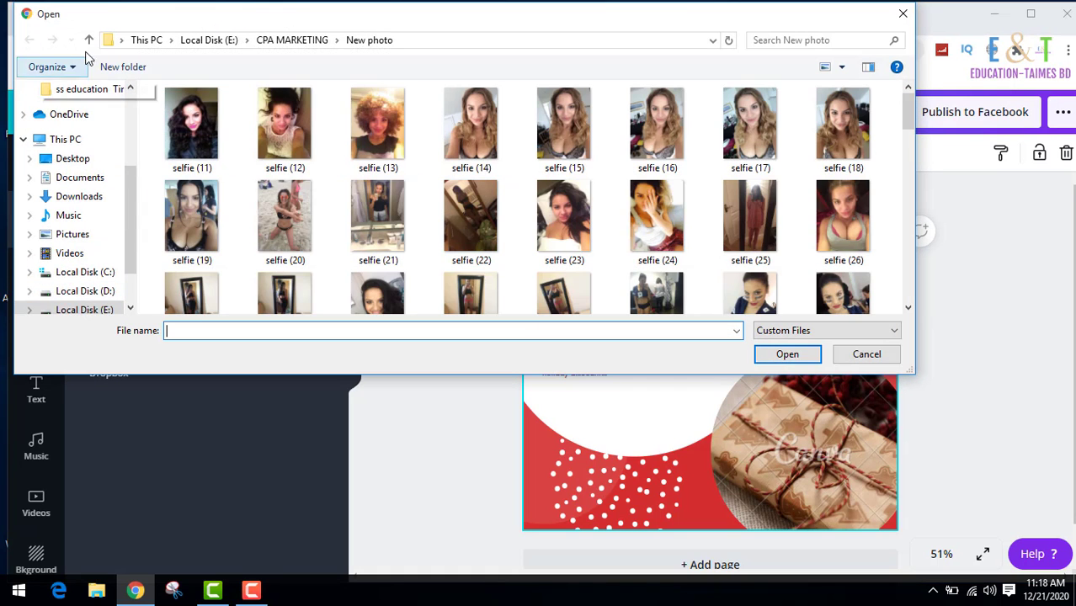
{"action": "left_click", "coordinate": [89, 40]}
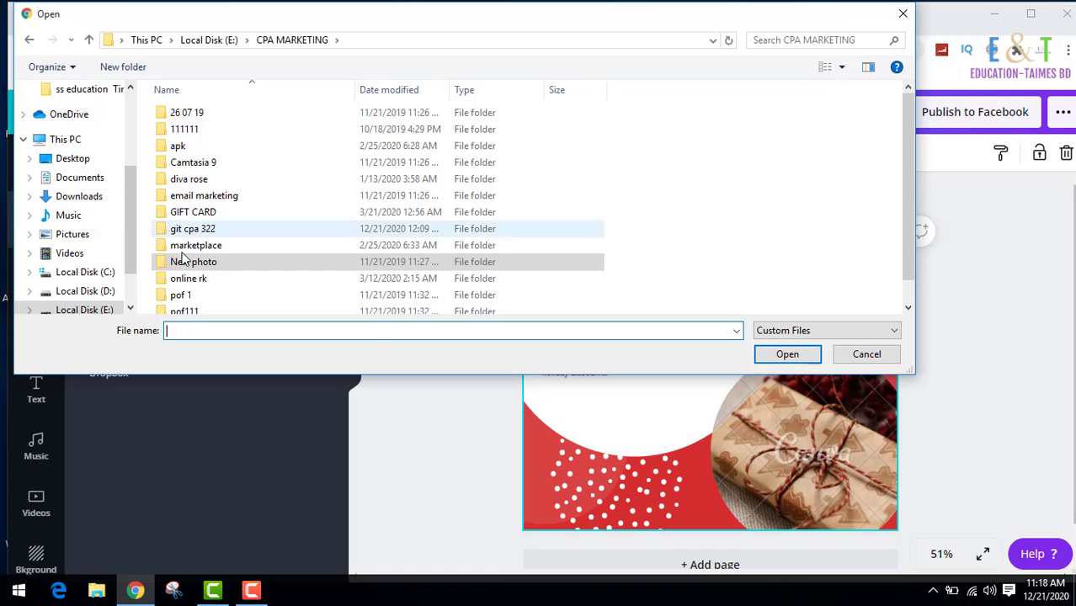
{"action": "left_click", "coordinate": [903, 13]}
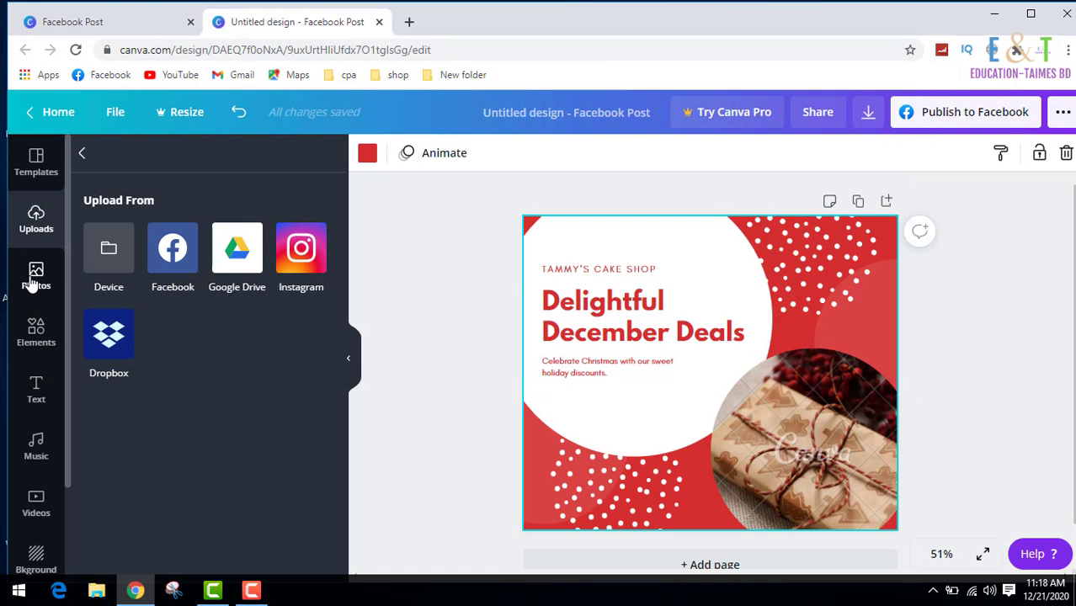
Browse the stock photo library, looking through the trending photos
{"action": "left_click", "coordinate": [32, 282]}
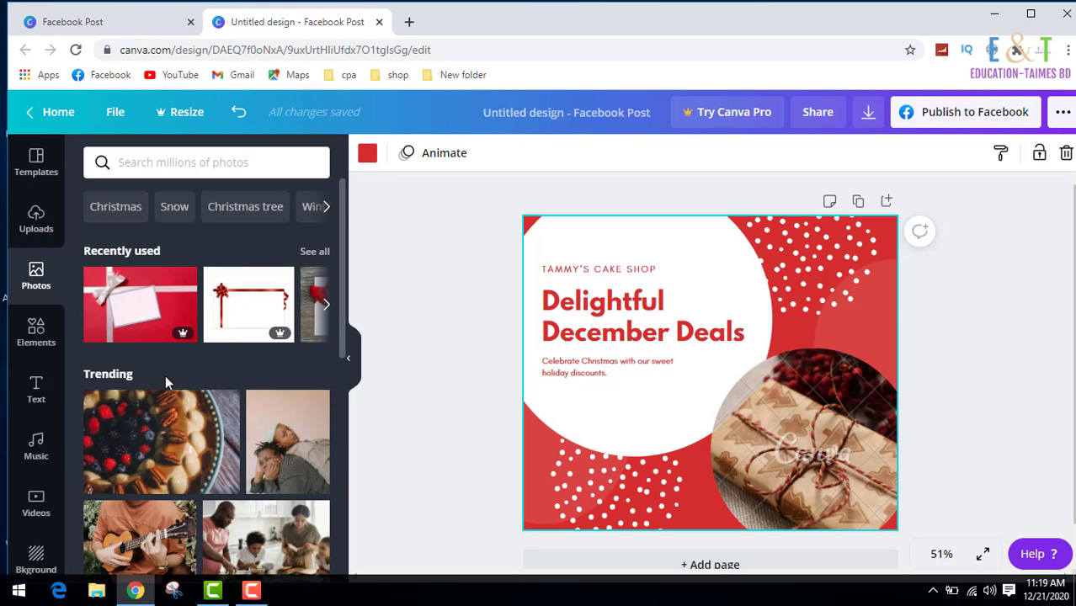
{"action": "scroll", "coordinate": [165, 374], "scroll_direction": "down", "scroll_amount": 5}
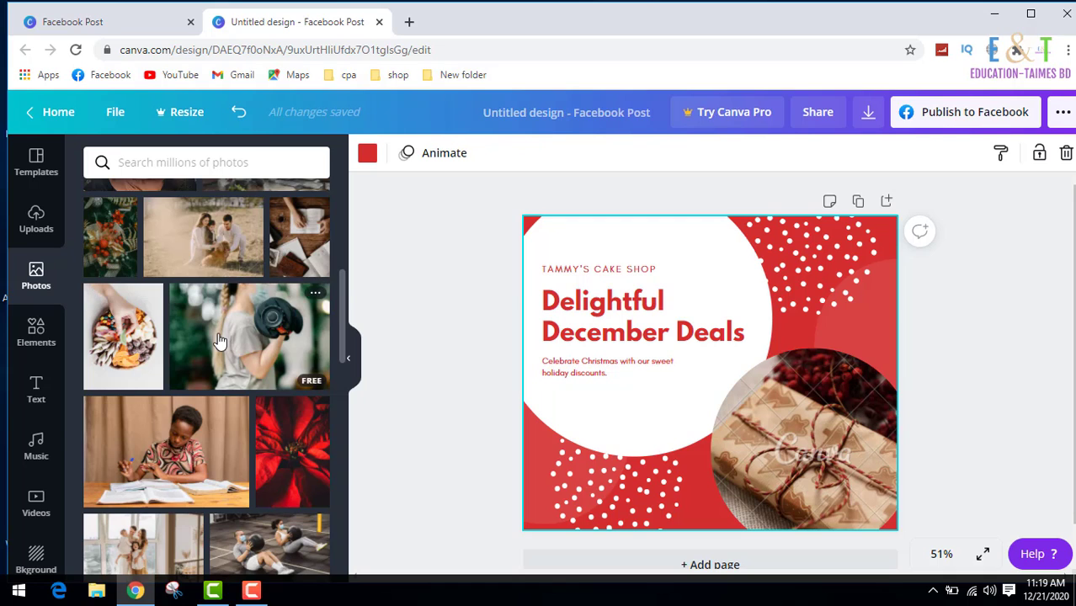
{"action": "scroll", "coordinate": [217, 344], "scroll_direction": "down", "scroll_amount": 2}
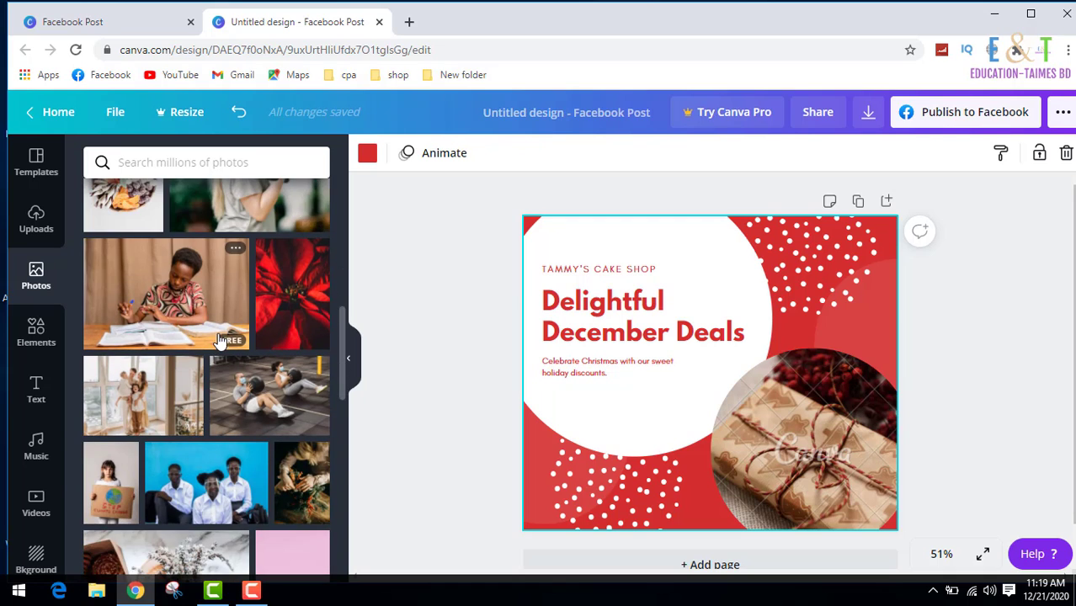
Try placing a square shape from the elements library over the December Deals design, and delete it
{"action": "left_click", "coordinate": [36, 331]}
{"action": "scroll", "coordinate": [203, 371], "scroll_direction": "down", "scroll_amount": 5}
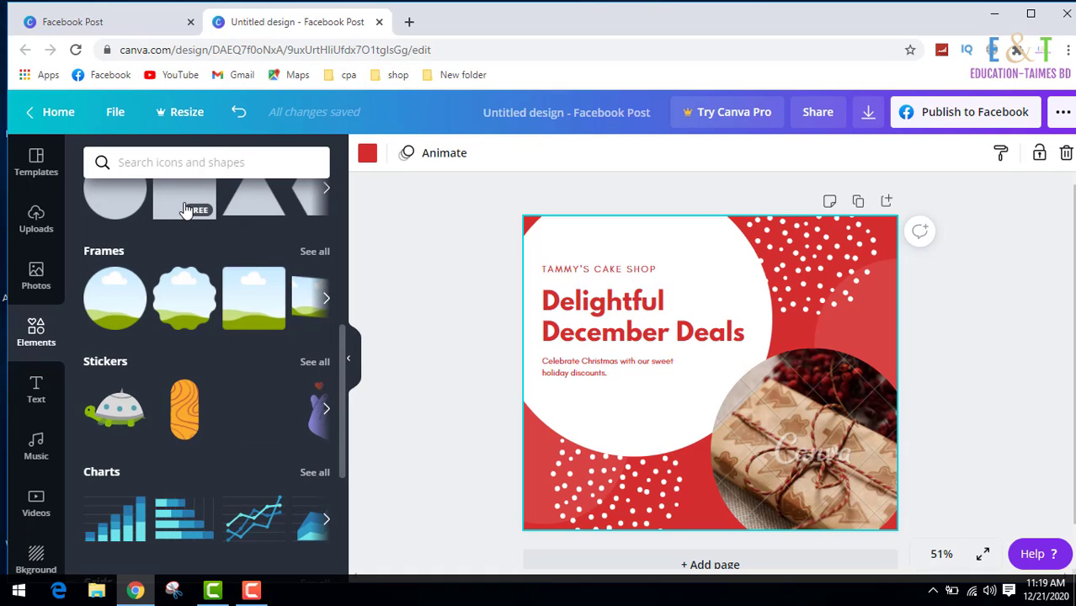
{"action": "left_click_drag", "start_coordinate": [179, 192], "coordinate": [784, 259]}
{"action": "left_click_drag", "start_coordinate": [823, 291], "coordinate": [725, 279]}
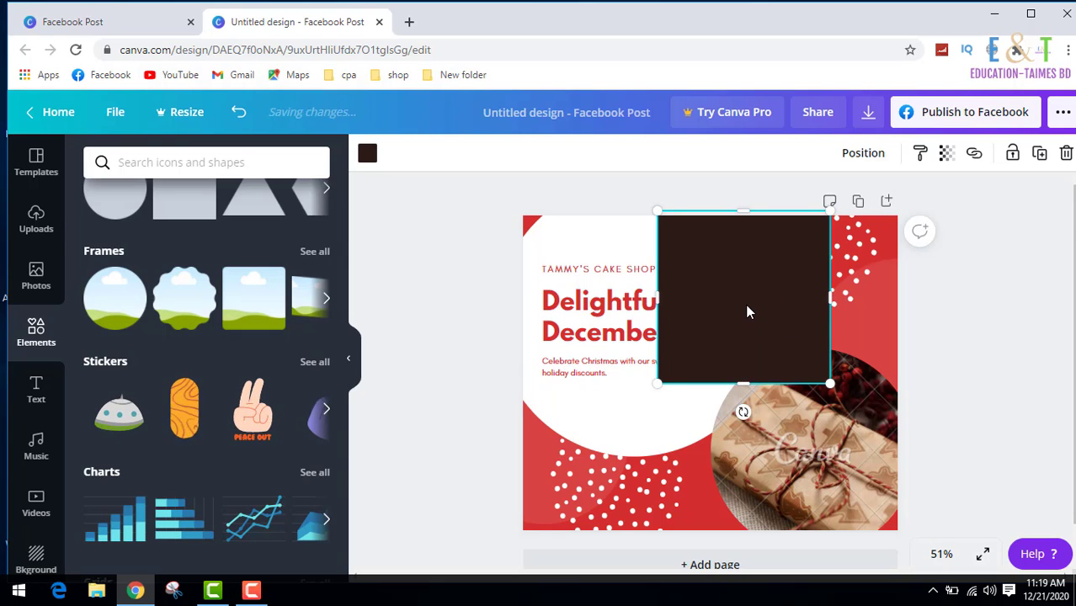
{"action": "key", "text": "Delete"}
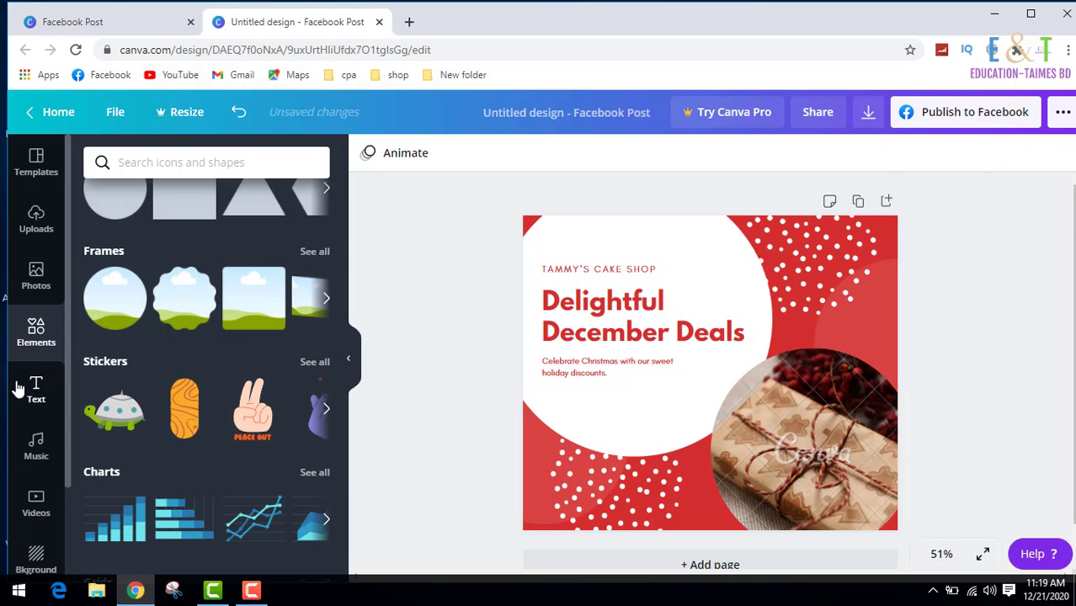
Browse the font combinations, try adding a heading near the bottom of the December Deals design, and erase its text
{"action": "left_click", "coordinate": [32, 387]}
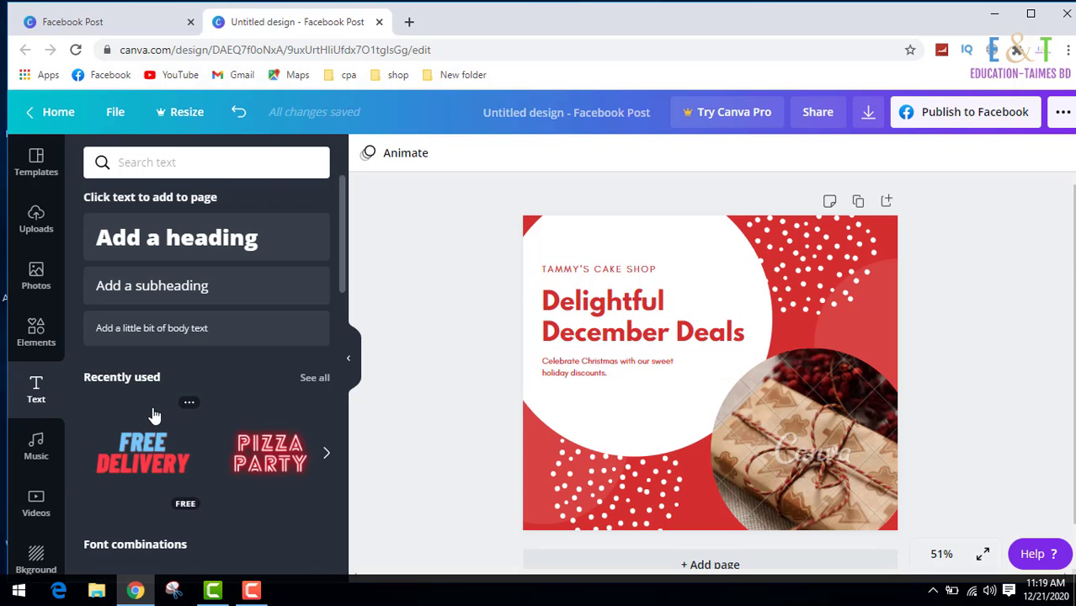
{"action": "scroll", "coordinate": [156, 413], "scroll_direction": "down", "scroll_amount": 2}
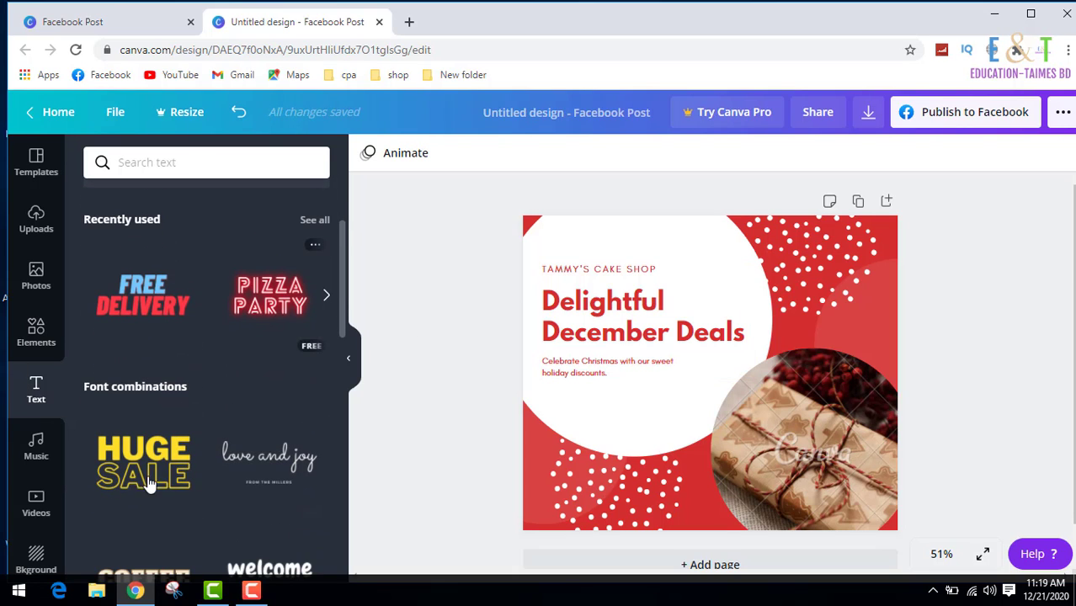
{"action": "scroll", "coordinate": [148, 472], "scroll_direction": "down", "scroll_amount": 4}
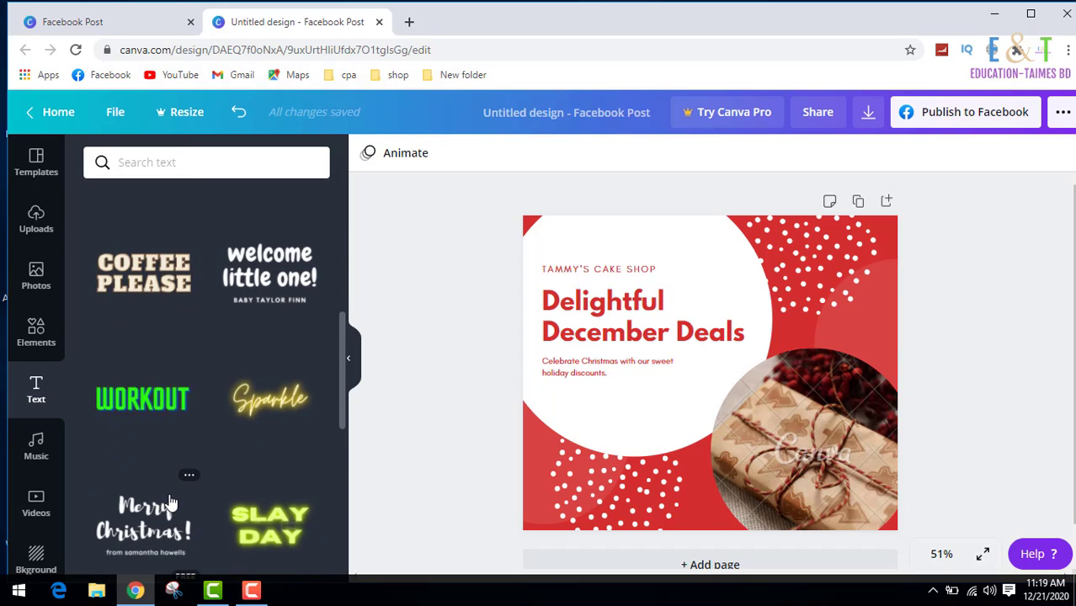
{"action": "scroll", "coordinate": [169, 497], "scroll_direction": "up", "scroll_amount": 6}
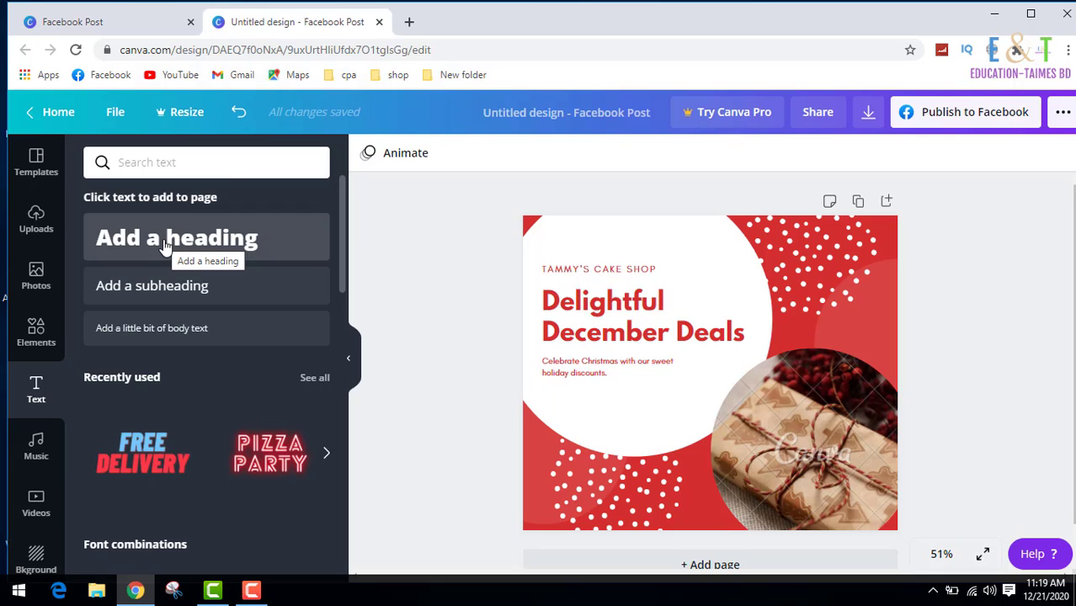
{"action": "left_click_drag", "start_coordinate": [165, 243], "coordinate": [644, 481]}
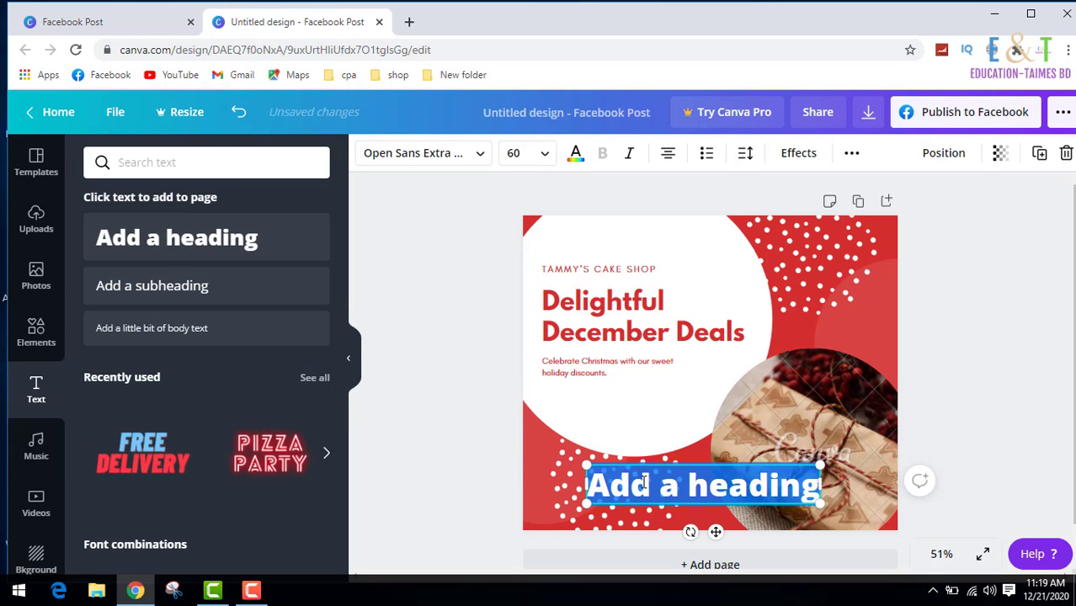
{"action": "key", "text": "BackSpace"}
Replace the current design with the recently used "You can and you will" floral template
{"action": "left_click", "coordinate": [39, 165]}
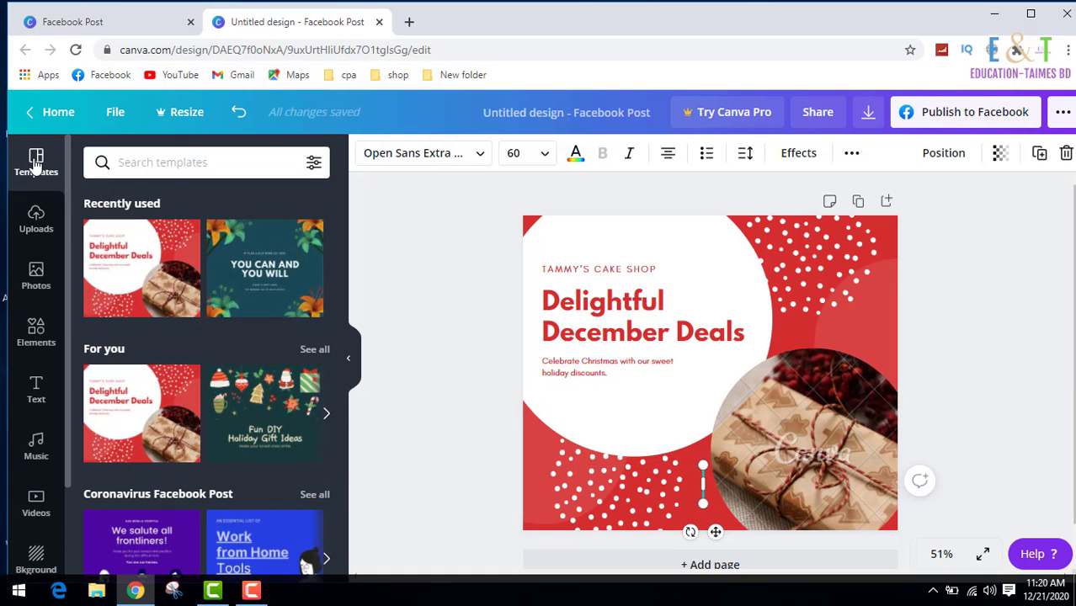
{"action": "scroll", "coordinate": [177, 337], "scroll_direction": "down", "scroll_amount": 1}
{"action": "scroll", "coordinate": [177, 352], "scroll_direction": "down", "scroll_amount": 3}
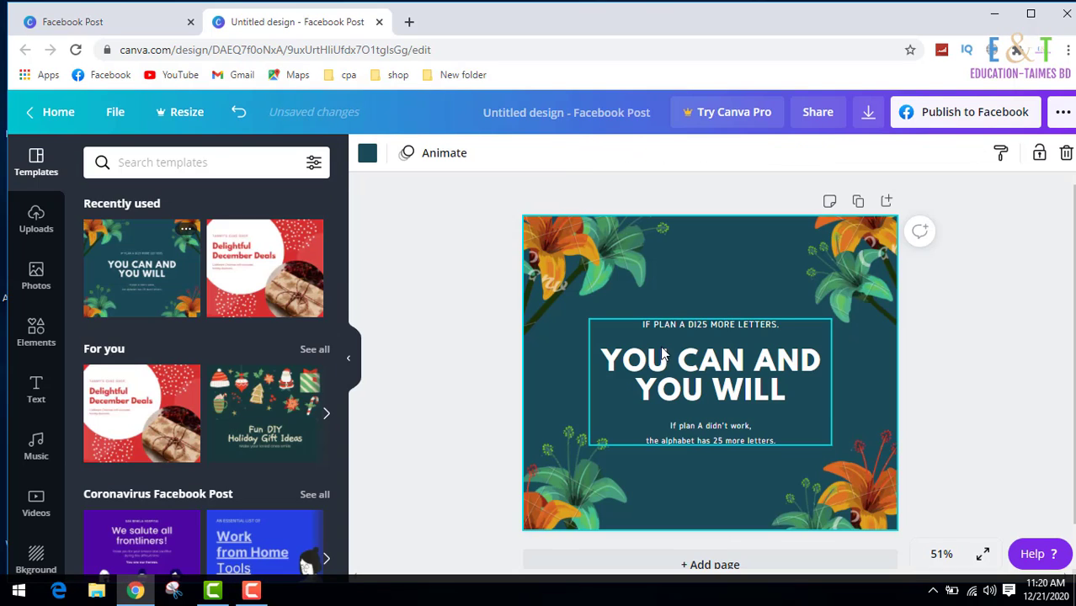
Replace the small line above the "YOU CAN AND YOU WILL" heading with "WALMART EGIT CARD$ 1000"
{"action": "left_click", "coordinate": [692, 326]}
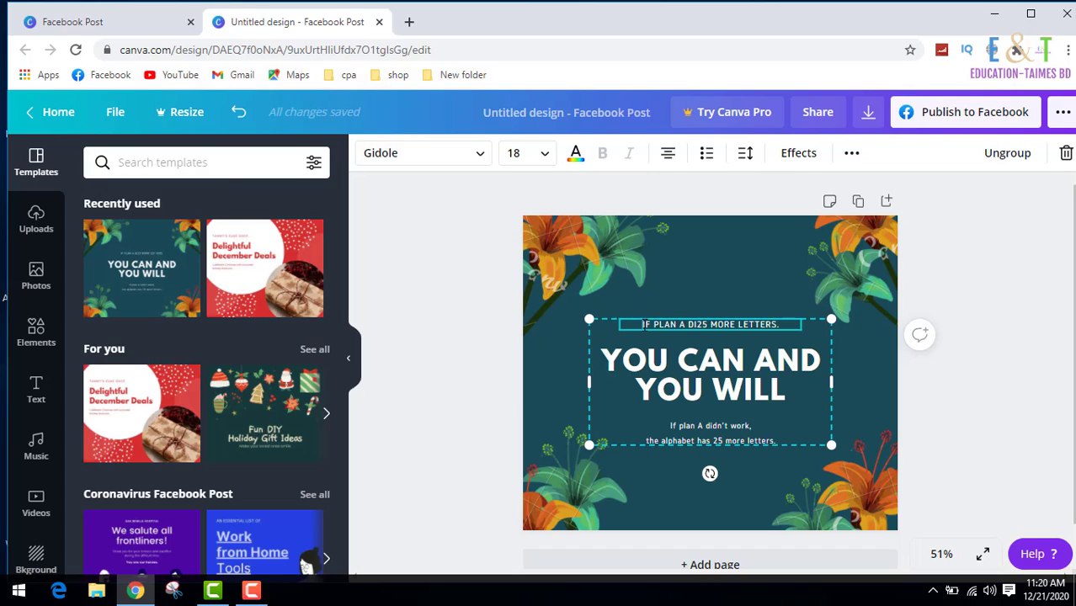
{"action": "left_click_drag", "start_coordinate": [643, 325], "coordinate": [802, 337]}
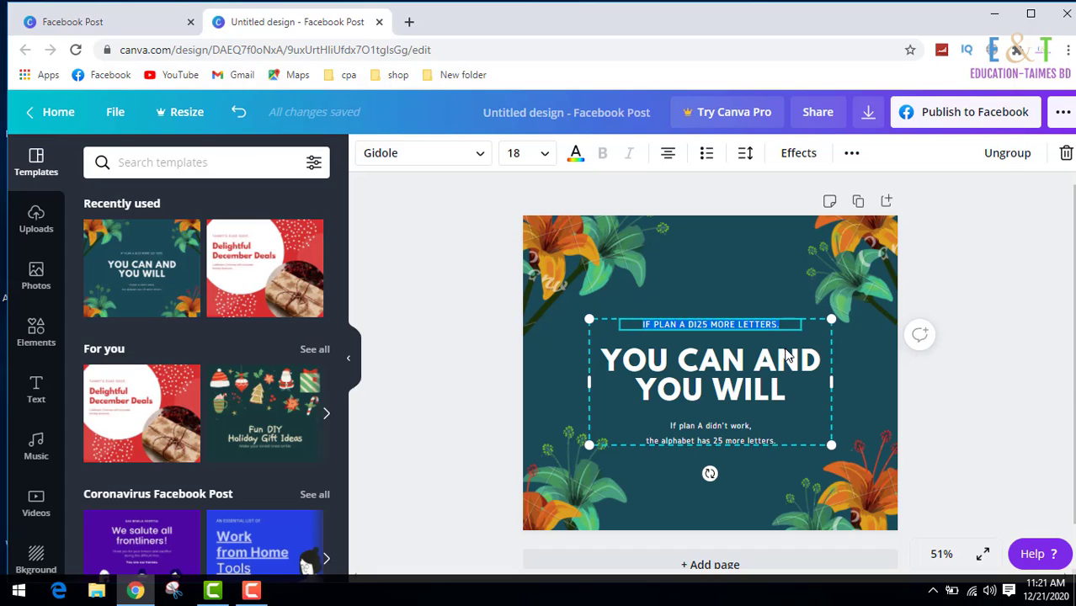
{"action": "type", "text": "W"}
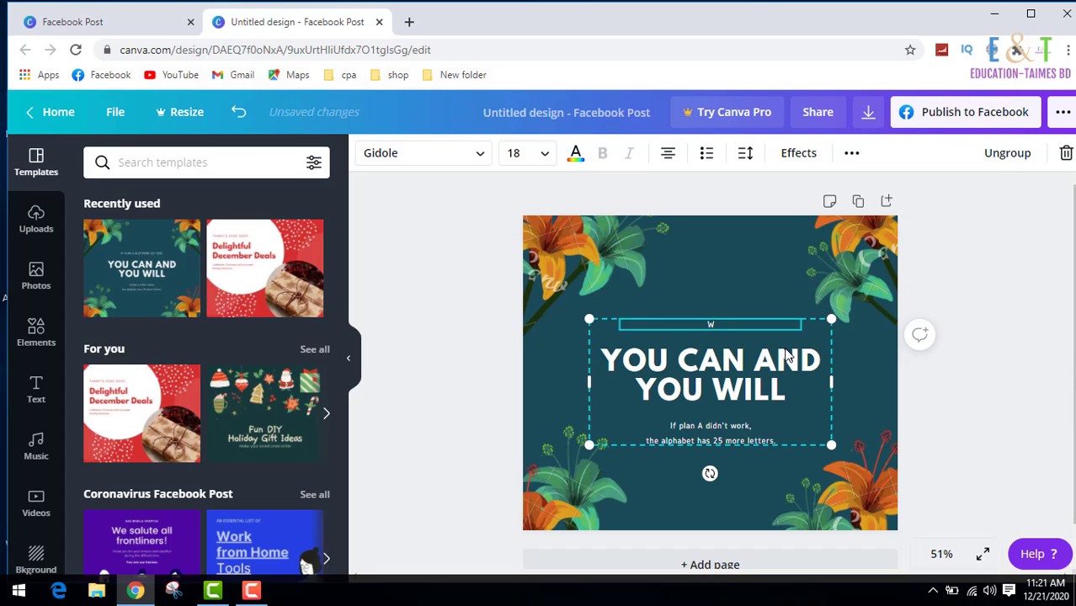
{"action": "type", "text": "ALMART EGIT CARD$ 1000"}
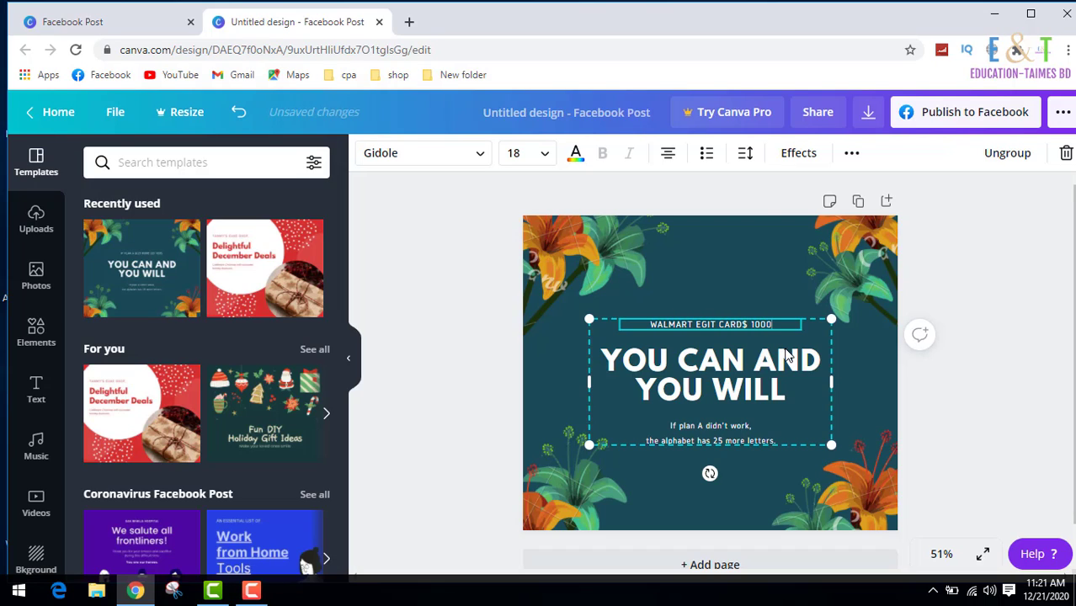
Delete the "YOU CAN AND YOU WILL" heading and place the "FREE DELIVERY" font combination in its area
{"action": "left_click", "coordinate": [745, 364]}
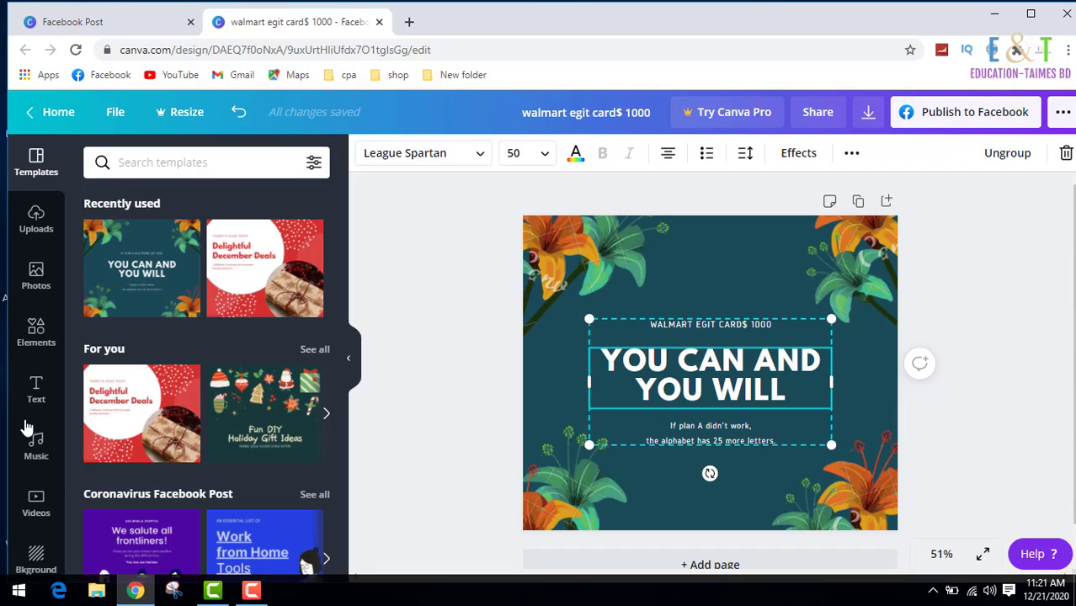
{"action": "left_click", "coordinate": [36, 391]}
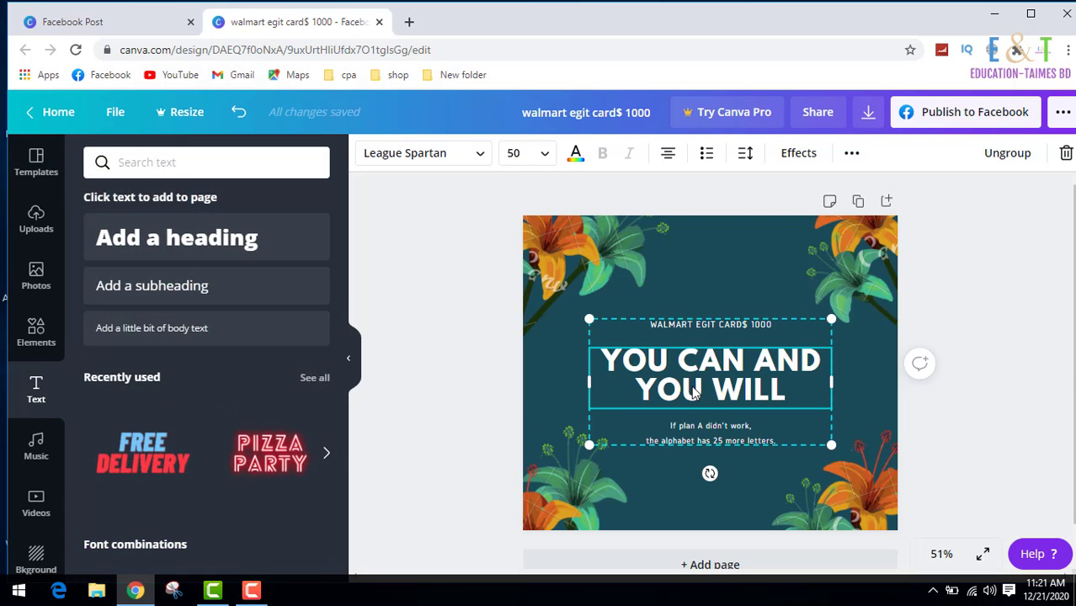
{"action": "key", "text": "Delete"}
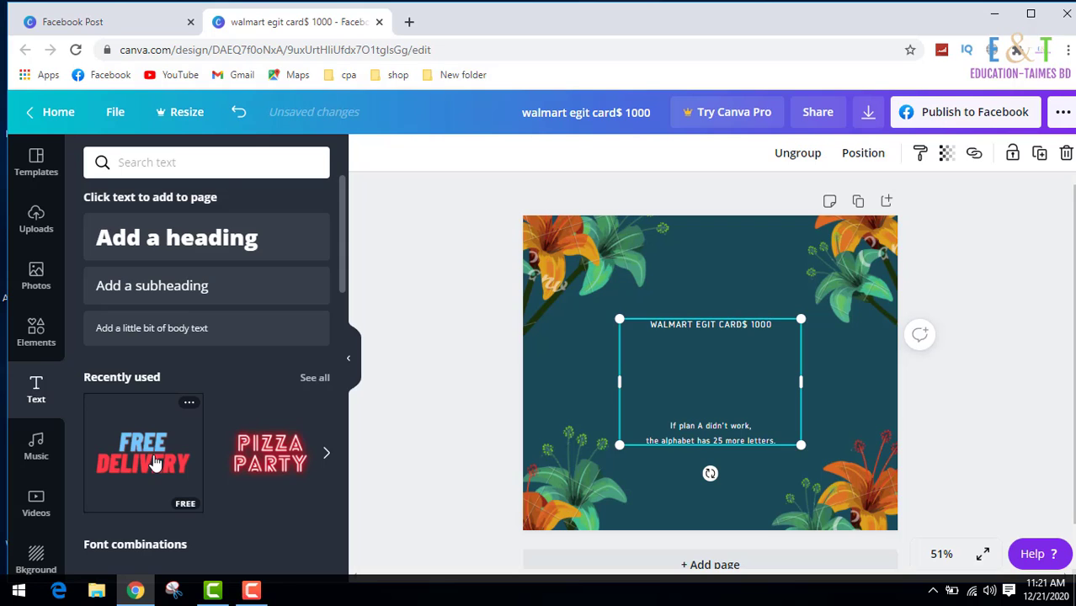
{"action": "left_click_drag", "start_coordinate": [154, 464], "coordinate": [647, 383]}
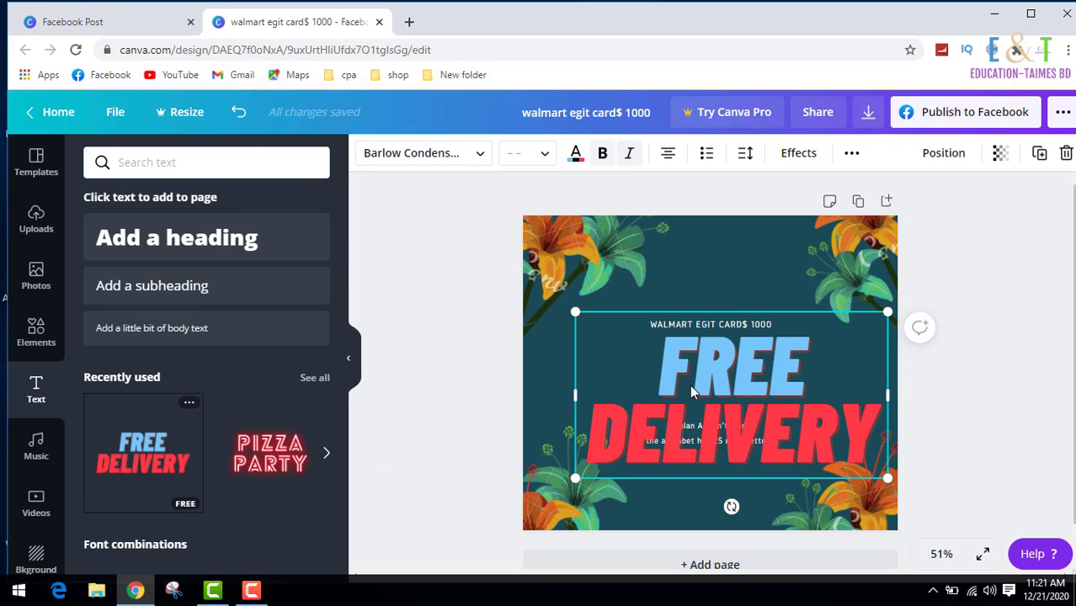
Replace the "FREE DELIVERY" text with "WALMART" in the blue line and "EGIFT CARD" in the red line
{"action": "double_click", "coordinate": [710, 364]}
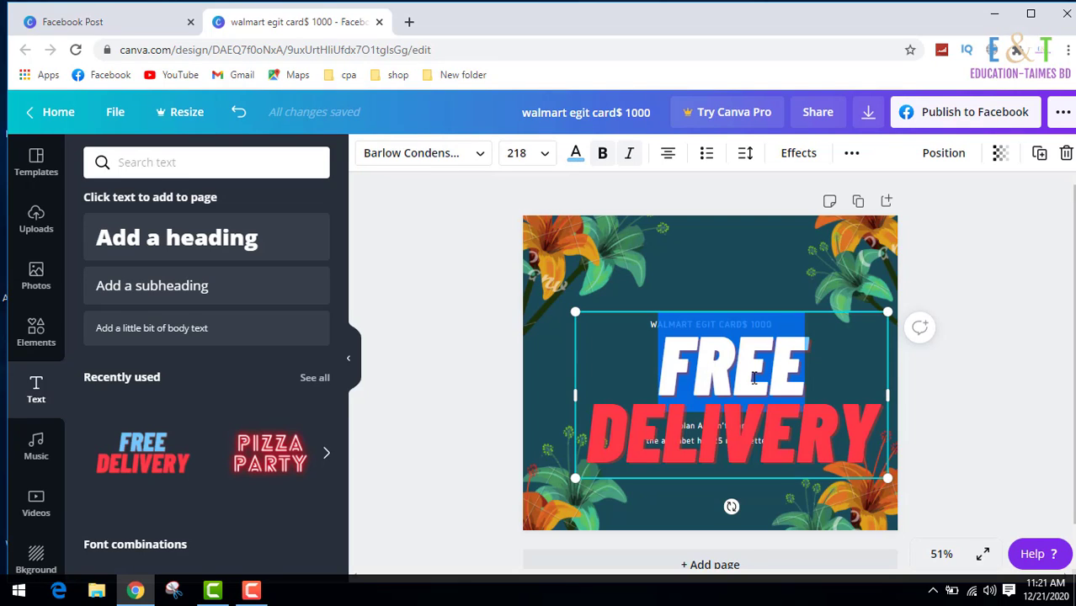
{"action": "type", "text": "W"}
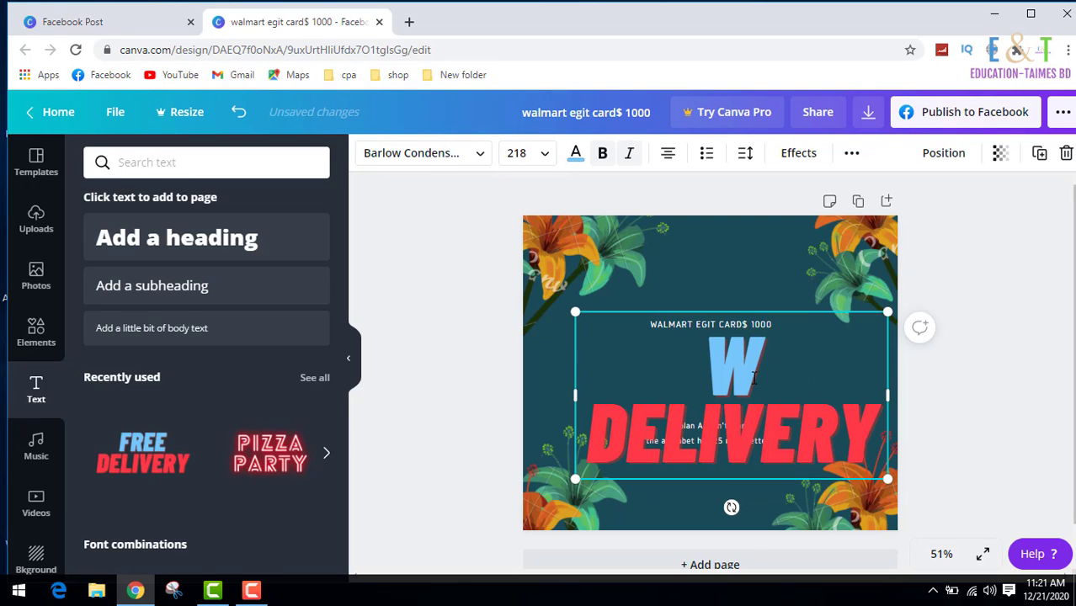
{"action": "type", "text": "ALMART"}
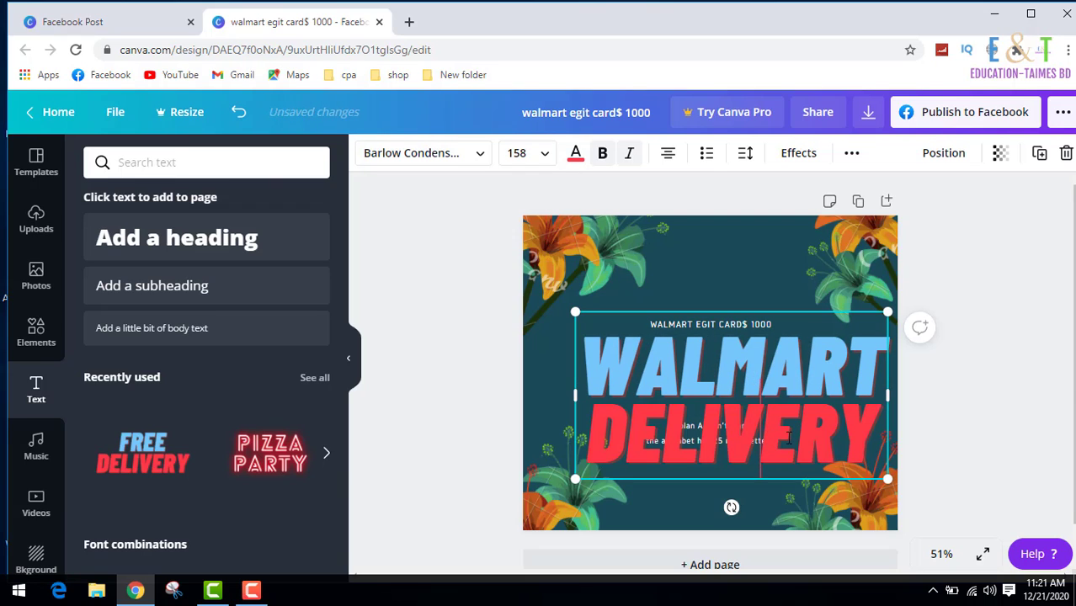
{"action": "left_click_drag", "start_coordinate": [877, 437], "coordinate": [564, 445]}
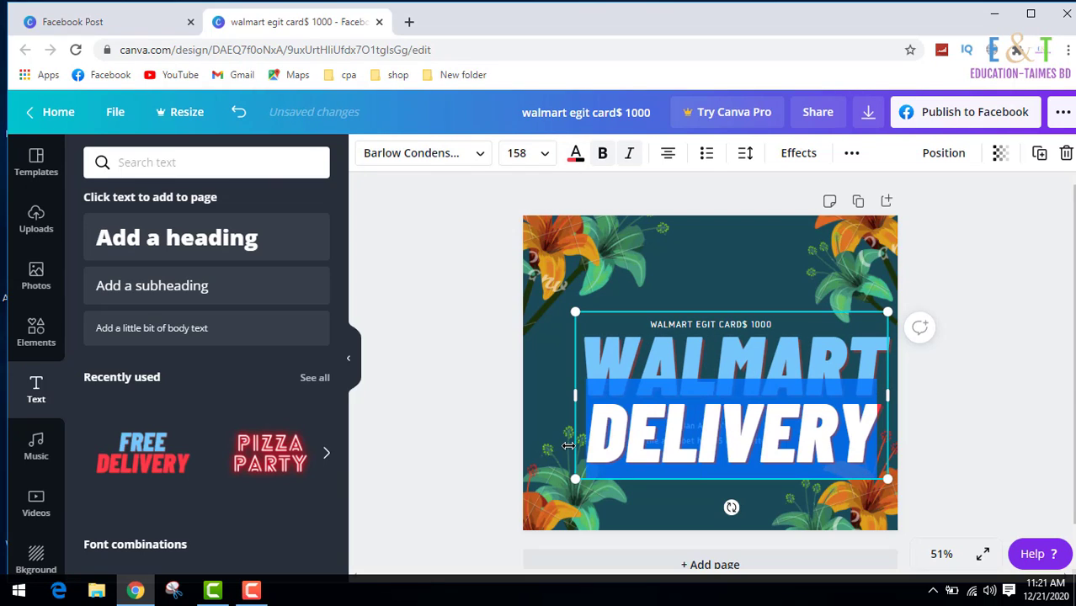
{"action": "type", "text": "EGI"}
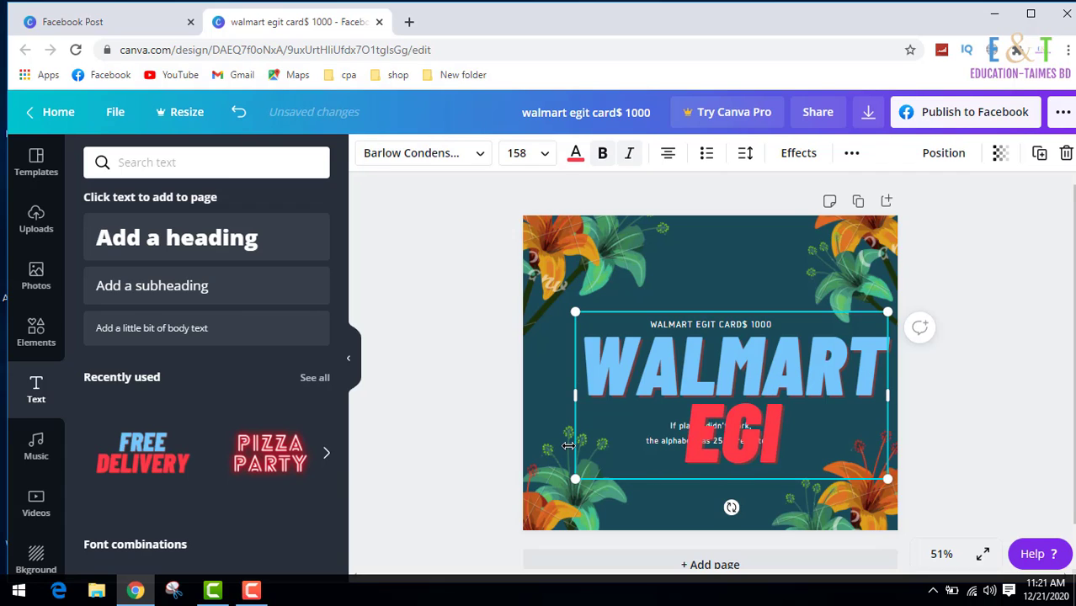
{"action": "type", "text": "FT CA"}
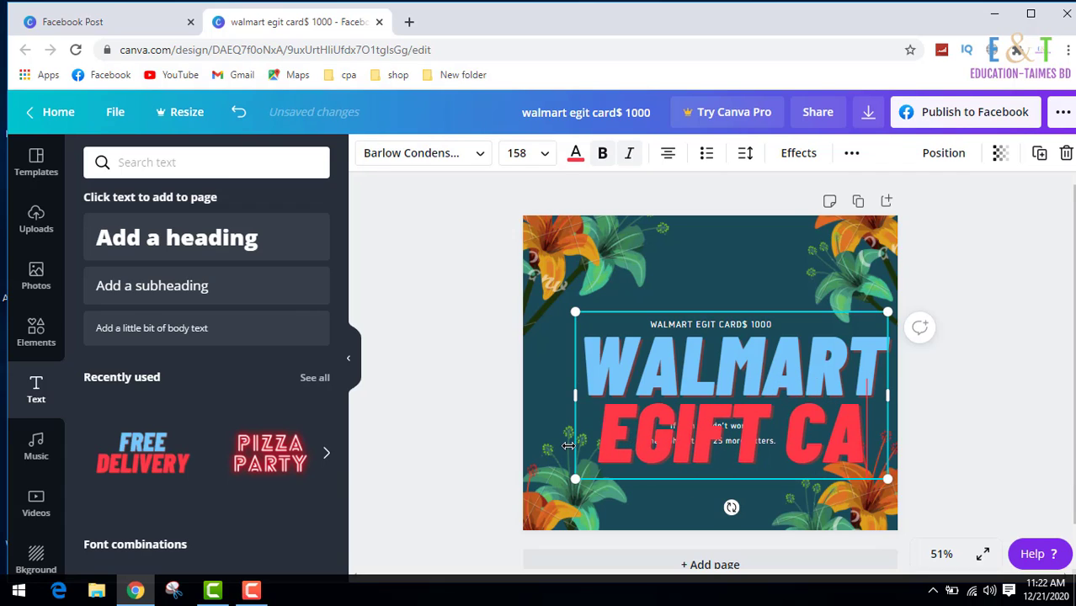
{"action": "type", "text": "RD"}
{"action": "left_click_drag", "start_coordinate": [684, 427], "coordinate": [657, 427]}
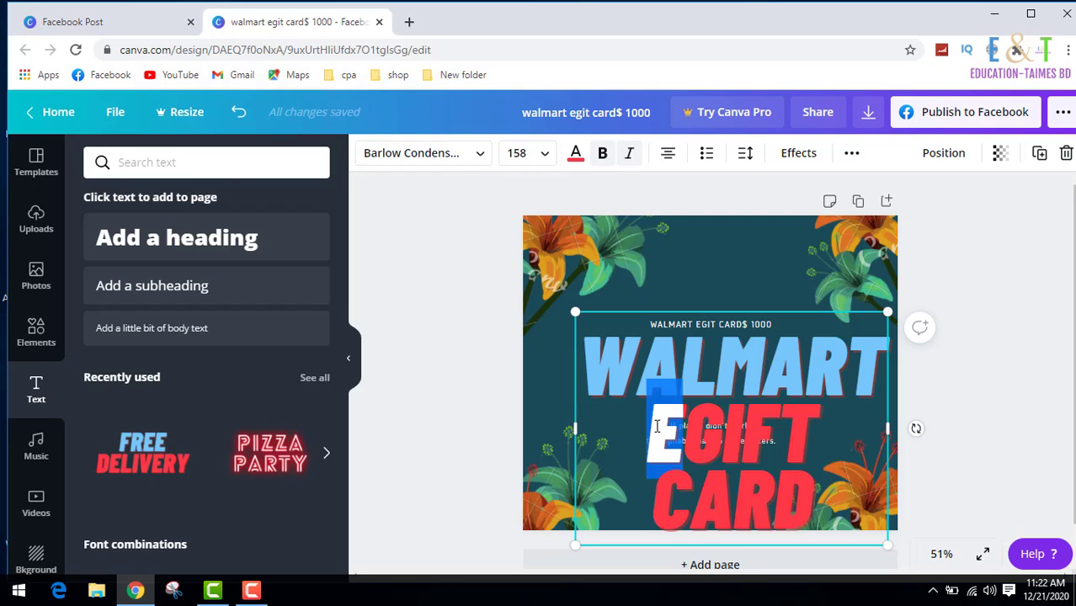
{"action": "type", "text": "E"}
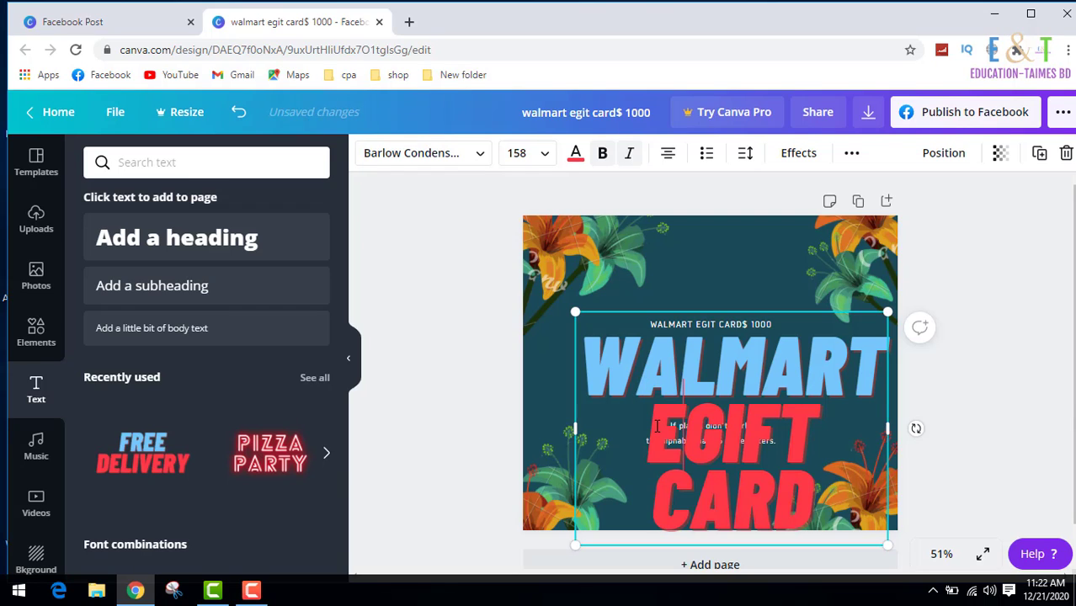
{"action": "key", "text": "BackSpace"}
{"action": "type", "text": "E"}
Widen the "WALMART EGIFT CARD" text box, scale its red text to size 66.8, and center it between the small text lines
{"action": "left_click_drag", "start_coordinate": [575, 429], "coordinate": [507, 395]}
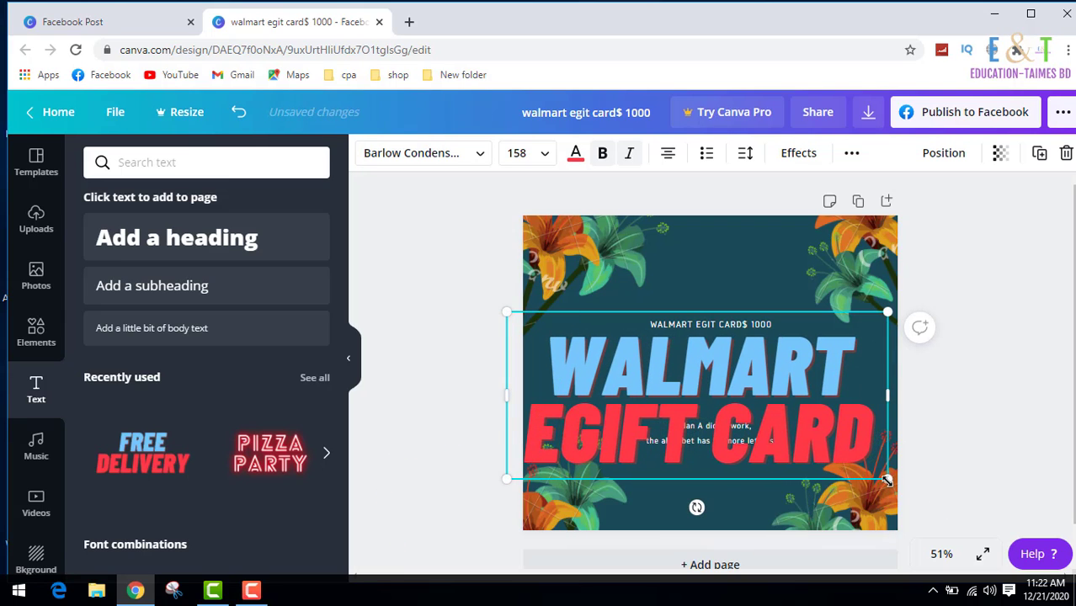
{"action": "left_click_drag", "start_coordinate": [886, 479], "coordinate": [667, 382]}
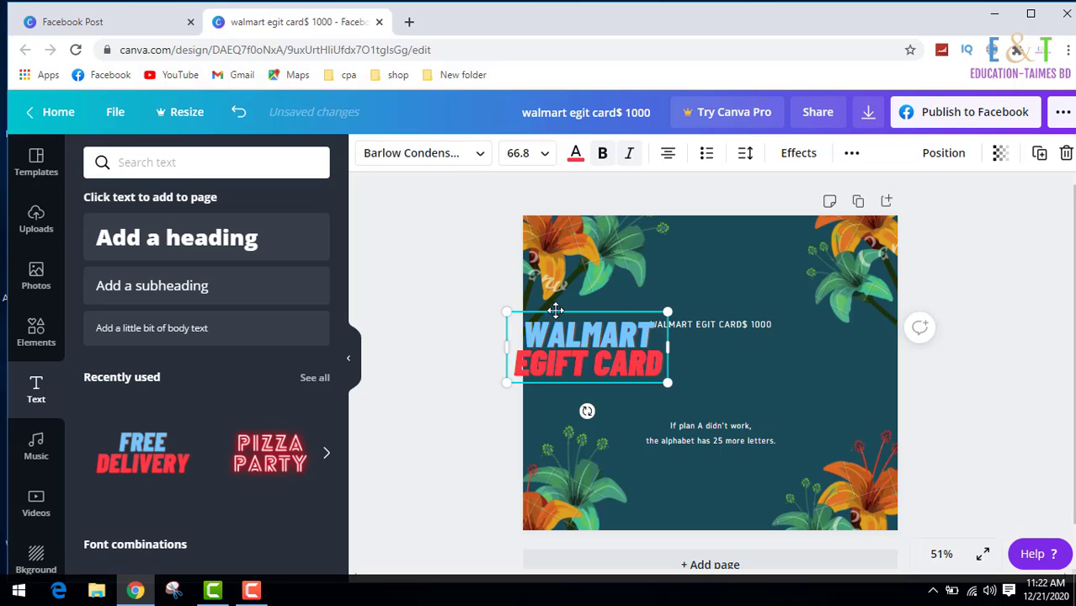
{"action": "left_click_drag", "start_coordinate": [550, 308], "coordinate": [682, 329]}
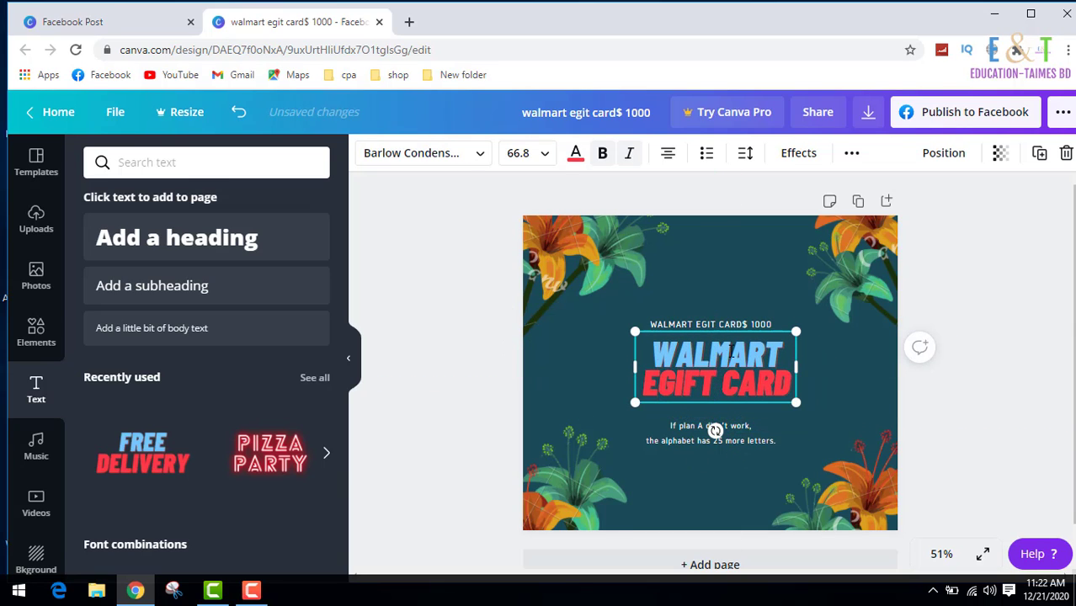
Replace the line "If plan A didn't work," with "visit my site :giftcardbox4u.com"
{"action": "left_click", "coordinate": [697, 435]}
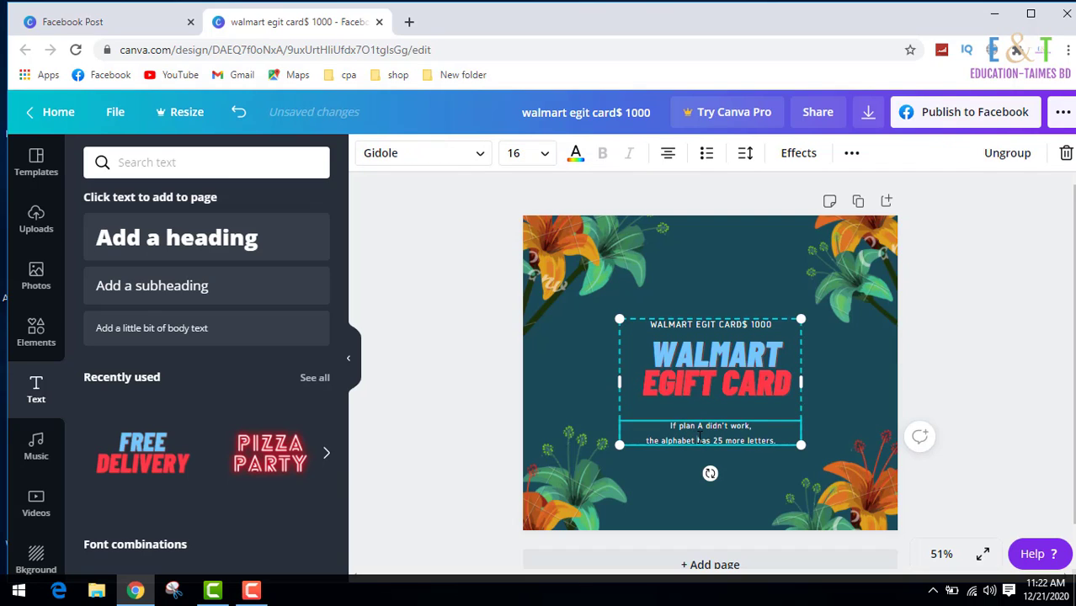
{"action": "left_click_drag", "start_coordinate": [751, 427], "coordinate": [650, 426]}
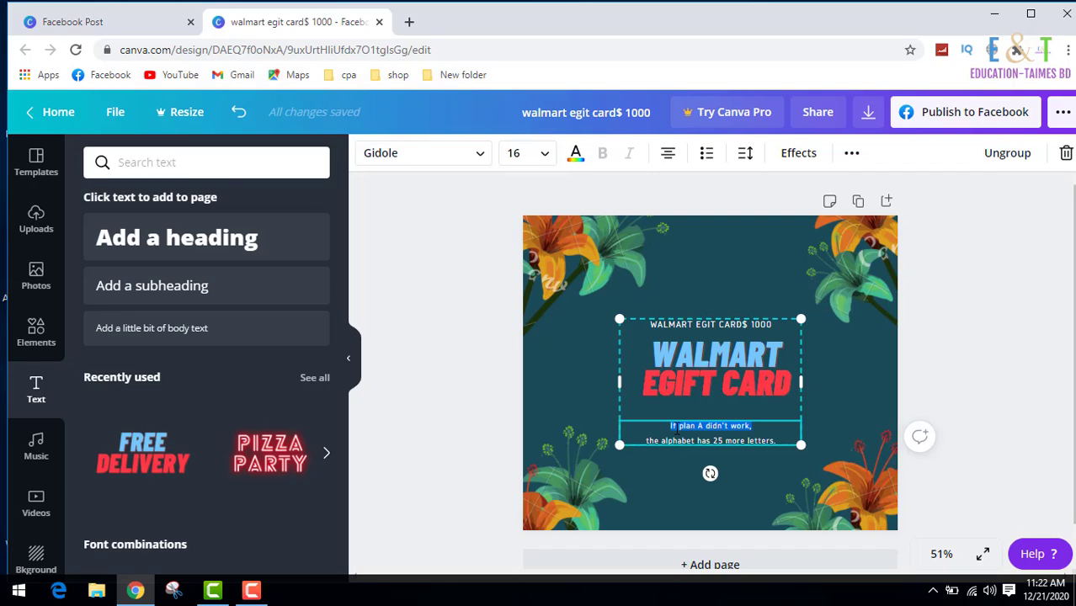
{"action": "type", "text": "vi"}
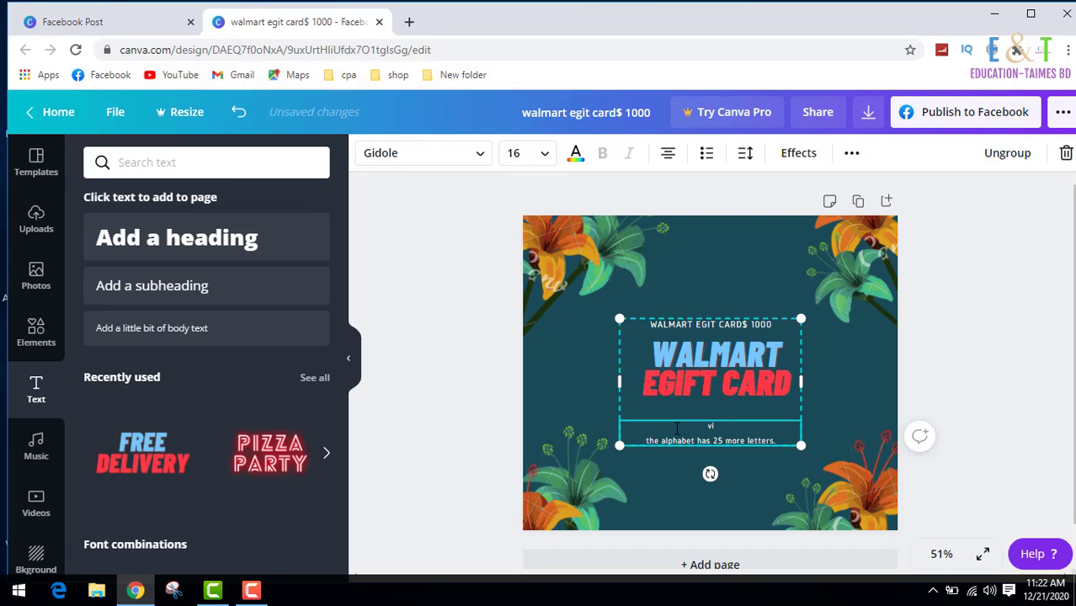
{"action": "type", "text": "sit my site :gift"}
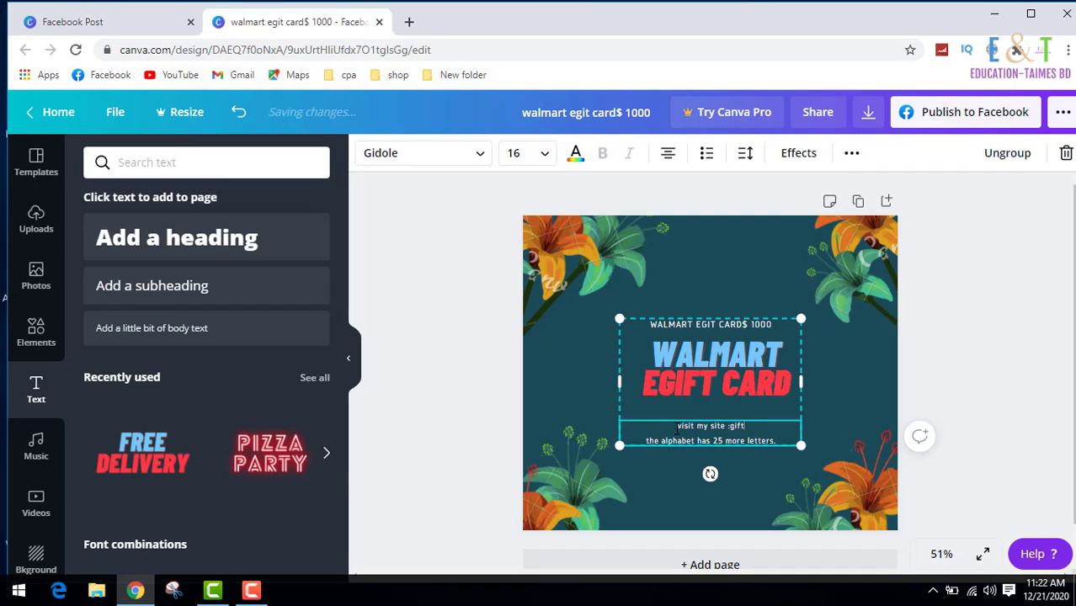
{"action": "type", "text": "card"}
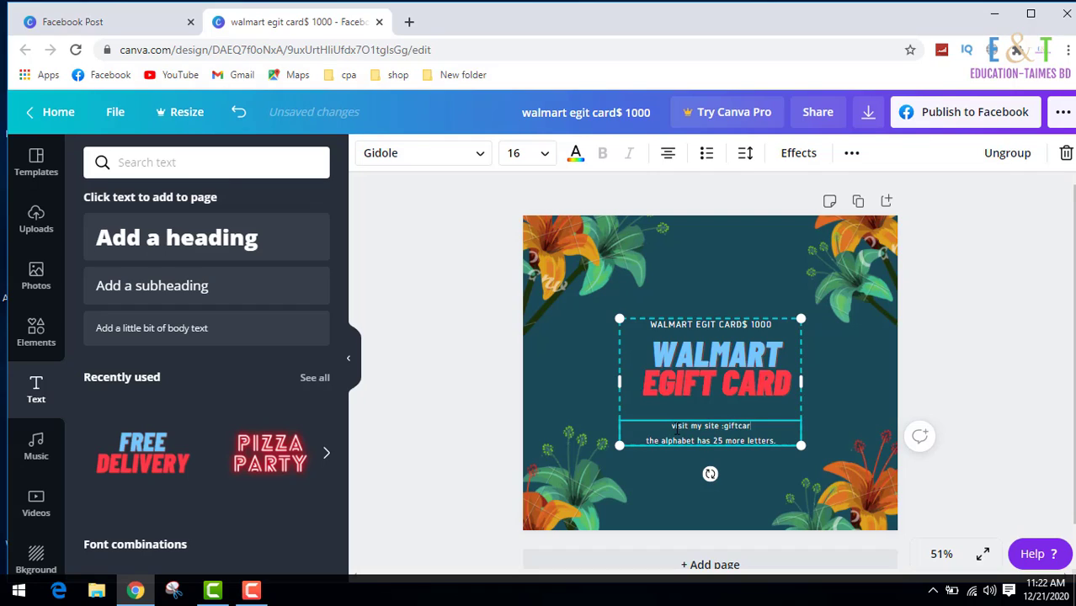
{"action": "type", "text": "box4u"}
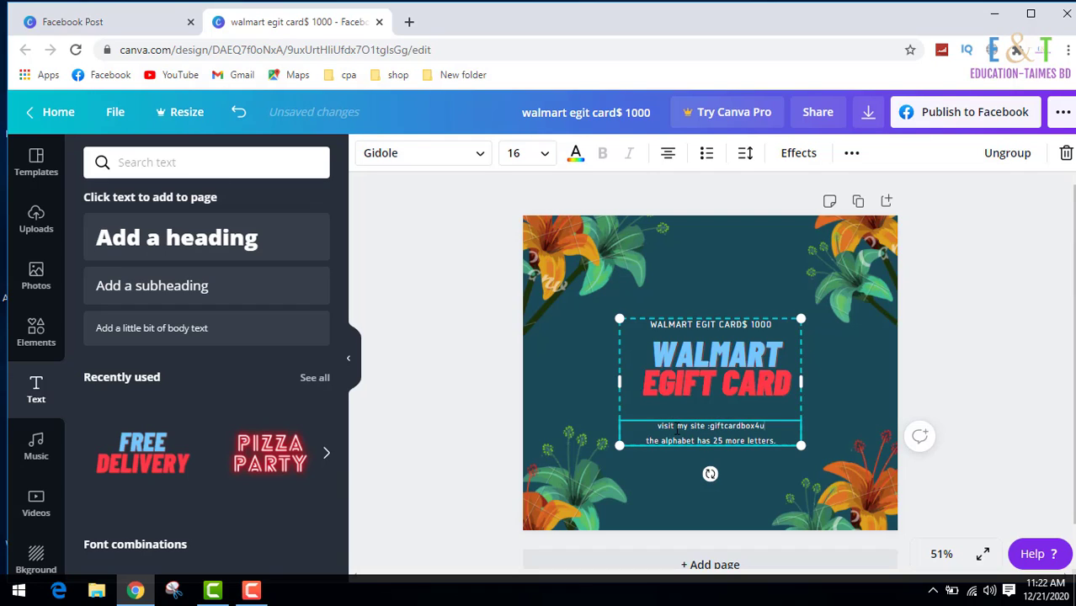
{"action": "type", "text": ".com"}
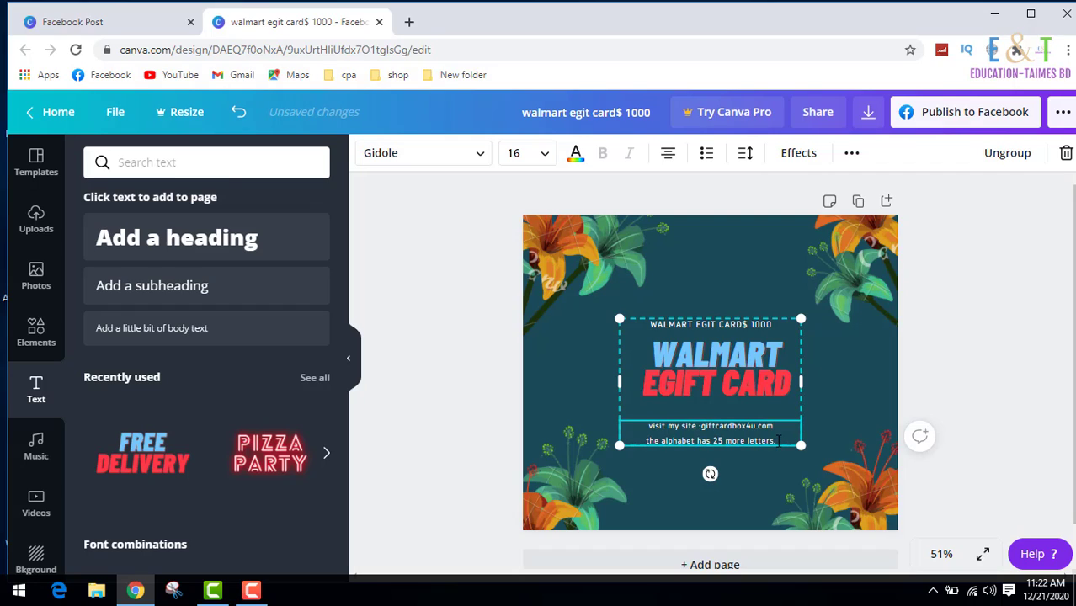
Replace the line "the alphabet has 25 more letters." with "select your offer and complete a task then get your codes"
{"action": "left_click_drag", "start_coordinate": [776, 434], "coordinate": [647, 443]}
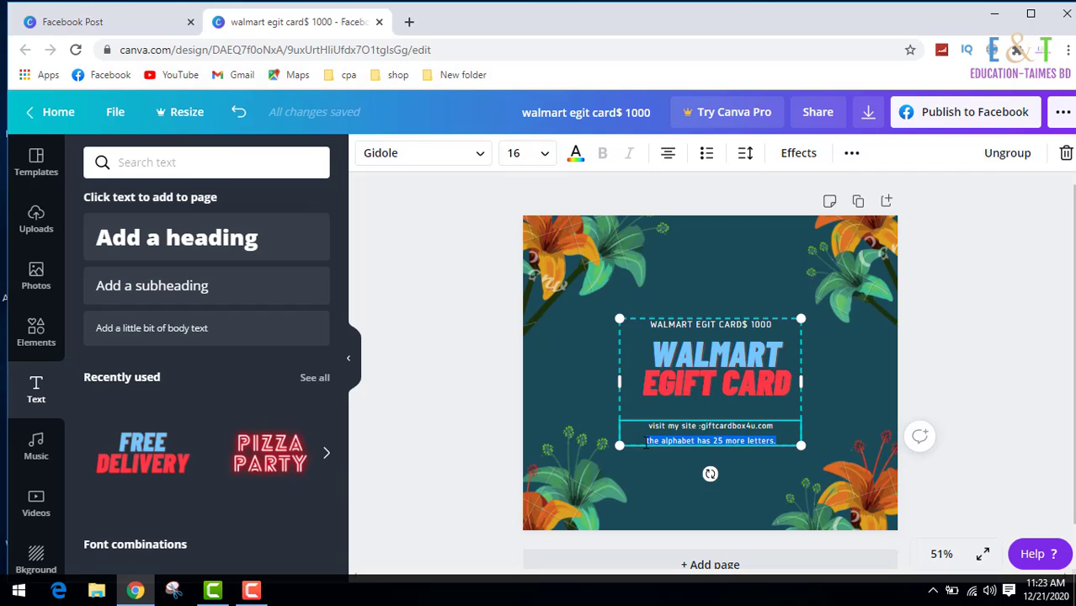
{"action": "type", "text": "selec"}
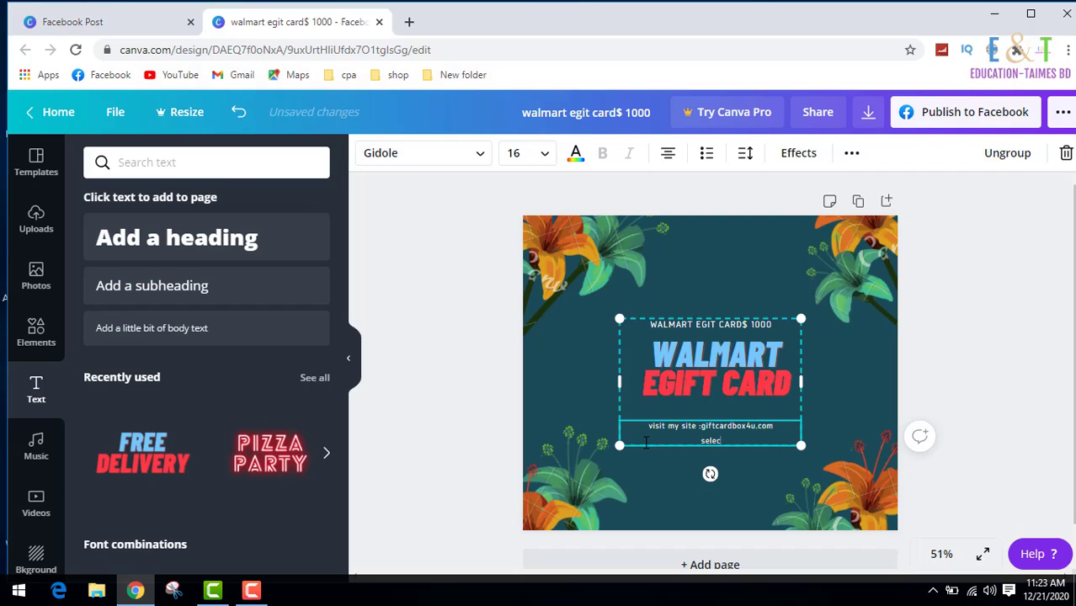
{"action": "type", "text": "t your offer and complet"}
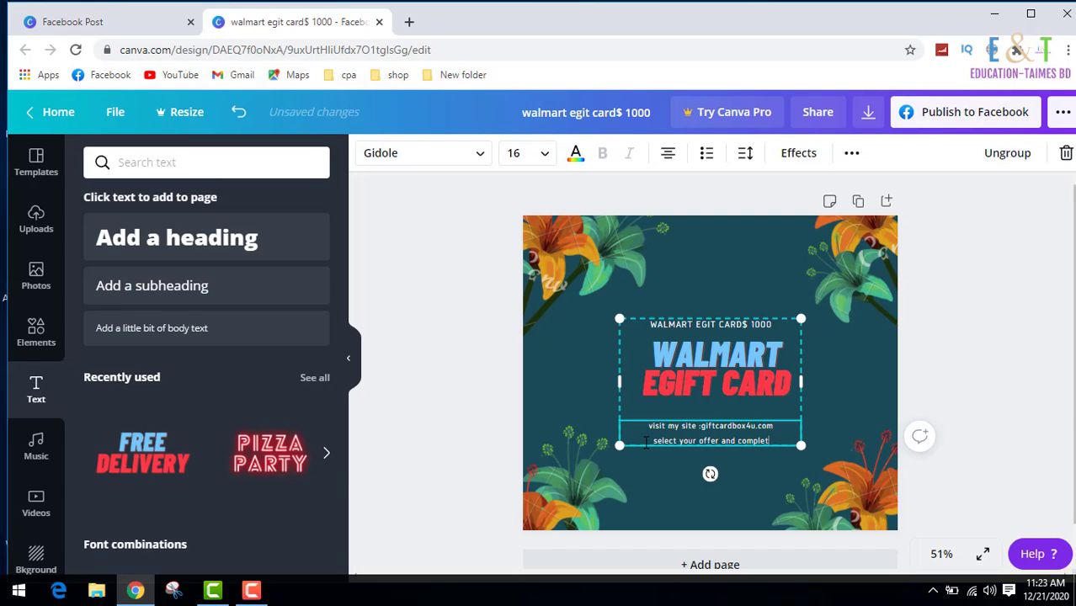
{"action": "type", "text": "e a t"}
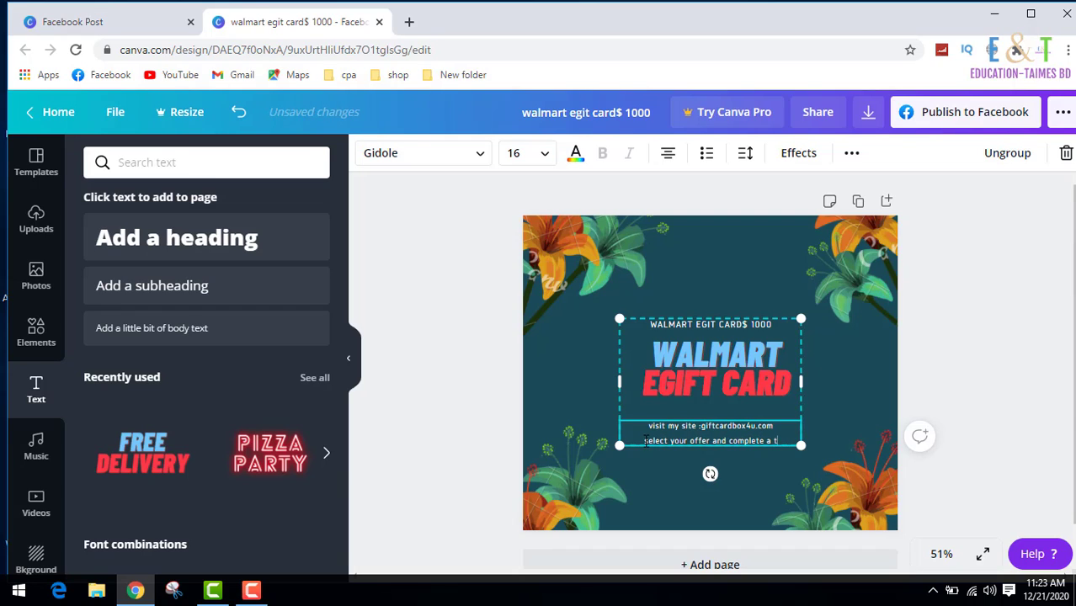
{"action": "type", "text": "ask"}
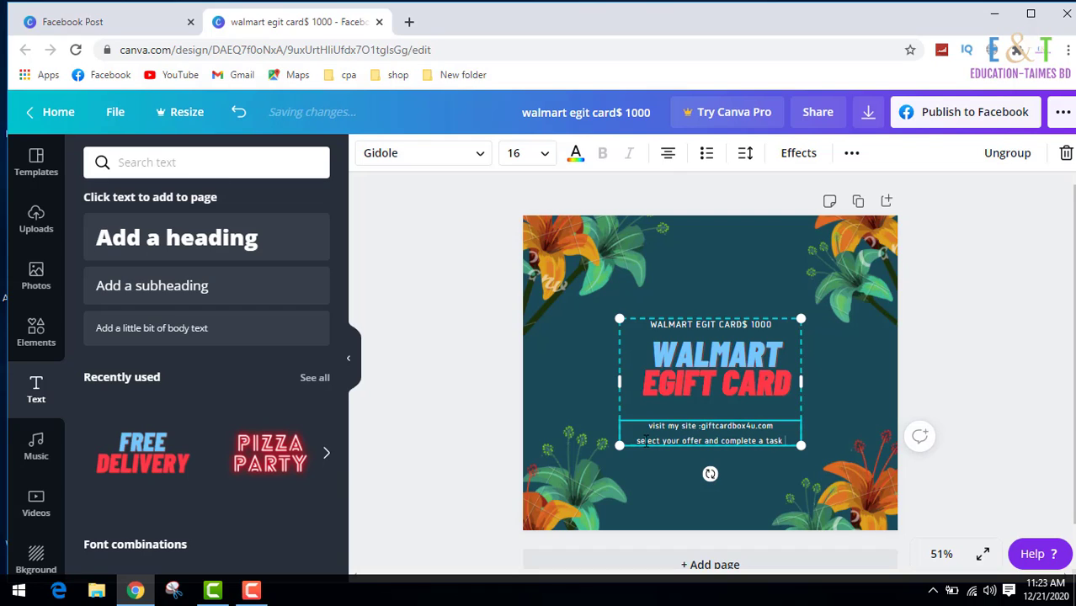
{"action": "type", "text": " then"}
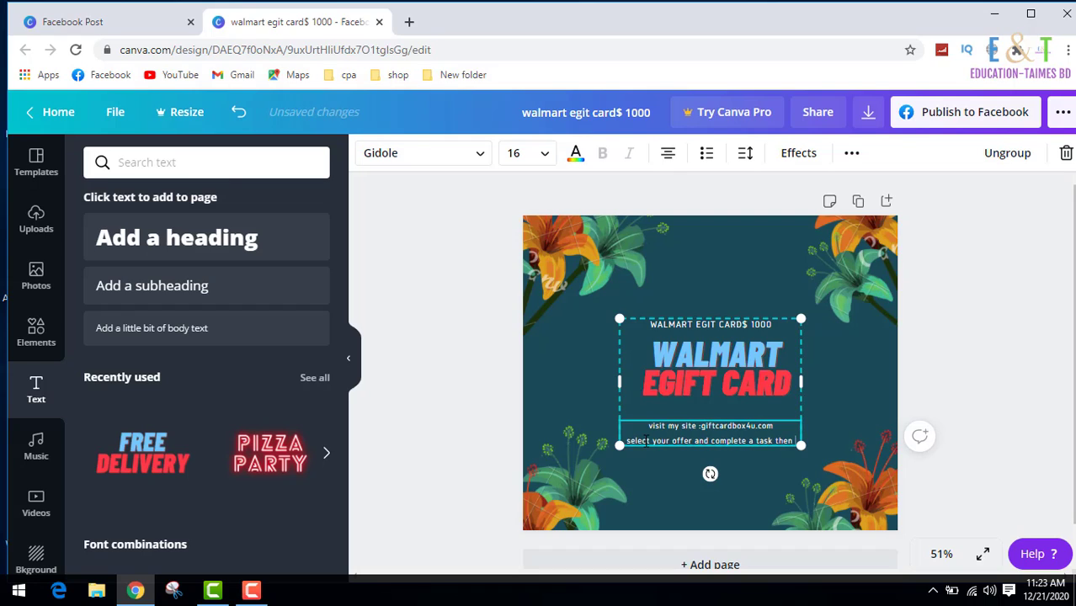
{"action": "type", "text": " o"}
{"action": "type", "text": "et"}
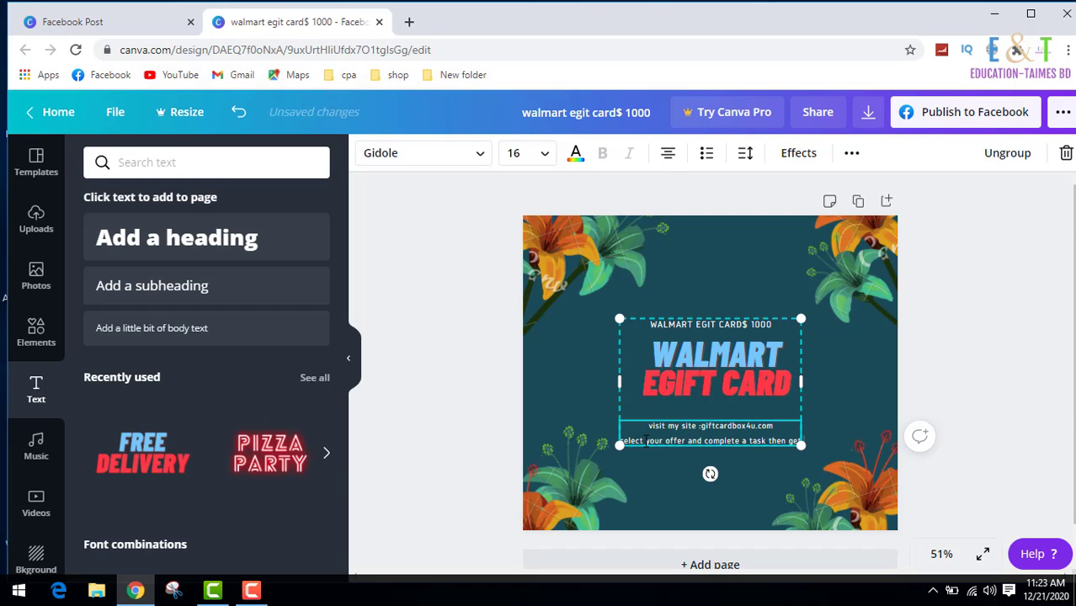
{"action": "type", "text": " your cod"}
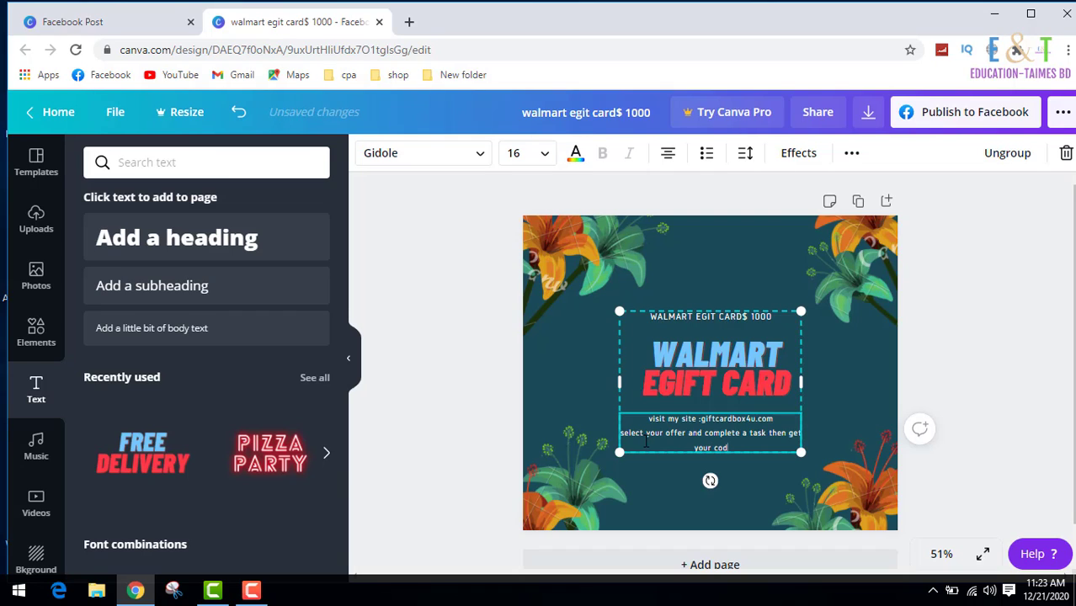
{"action": "type", "text": "s"}
{"action": "key", "text": "BackSpace"}
{"action": "type", "text": "es"}
{"action": "left_click", "coordinate": [590, 336]}
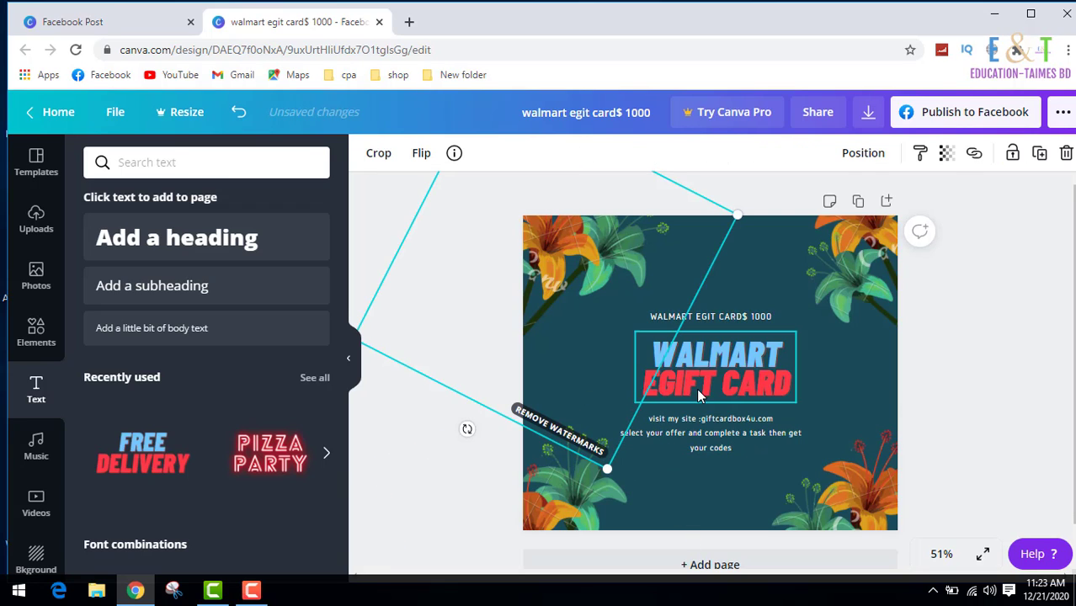
{"action": "left_click", "coordinate": [678, 381]}
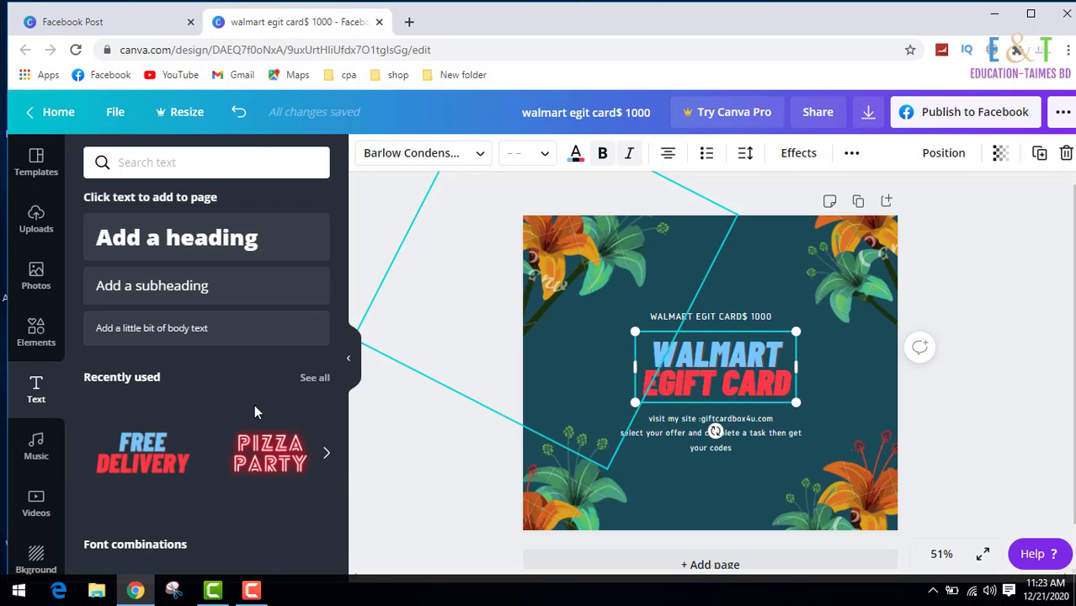
Upload the image file "mqdefault" from the computer's Desktop folder to the media library
{"action": "left_click", "coordinate": [38, 229]}
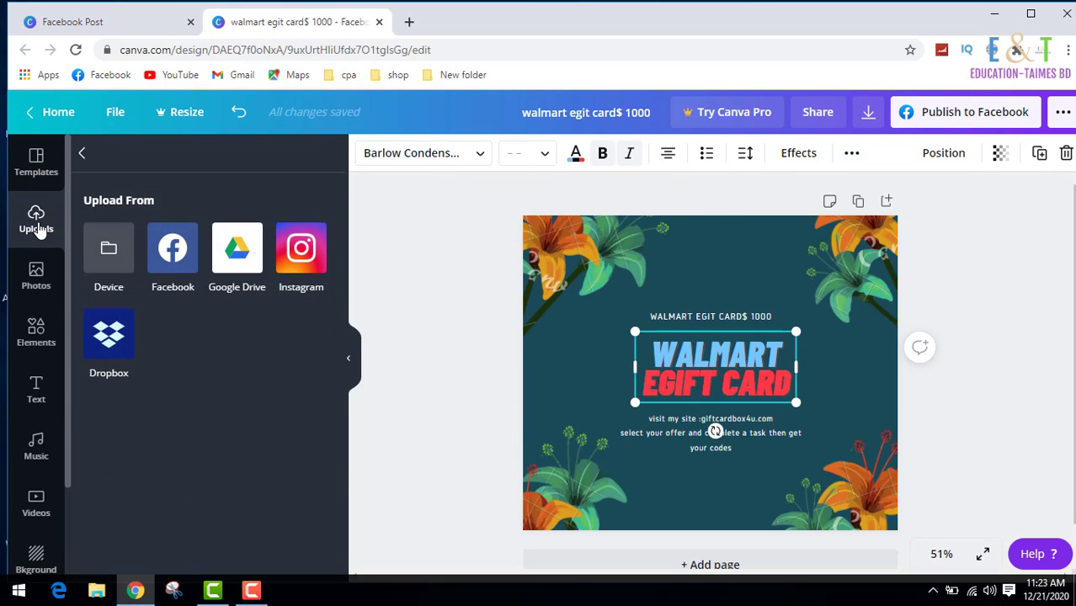
{"action": "left_click", "coordinate": [32, 284]}
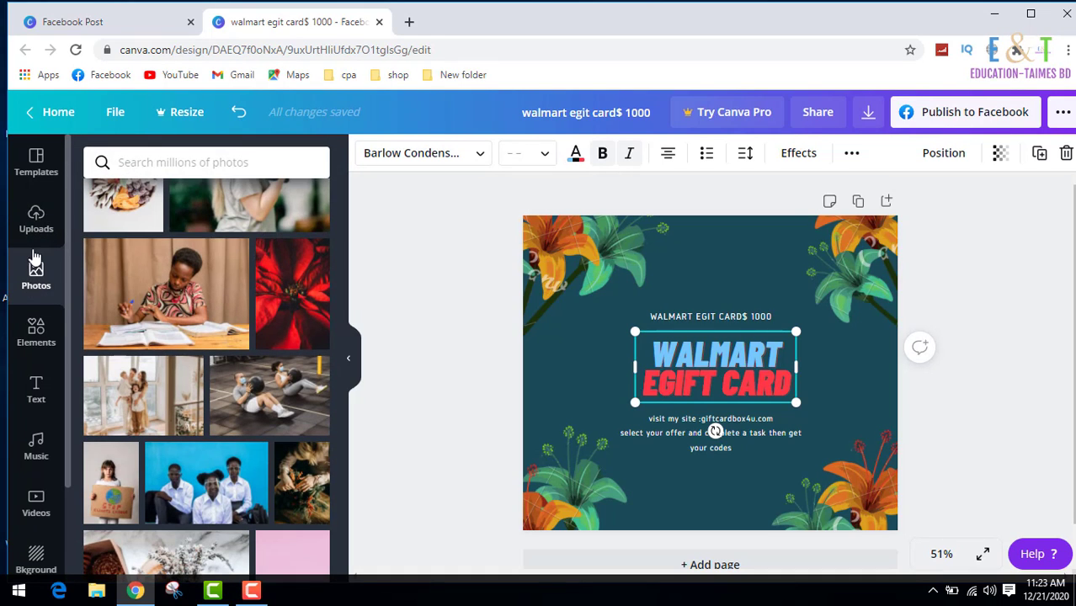
{"action": "left_click", "coordinate": [36, 221]}
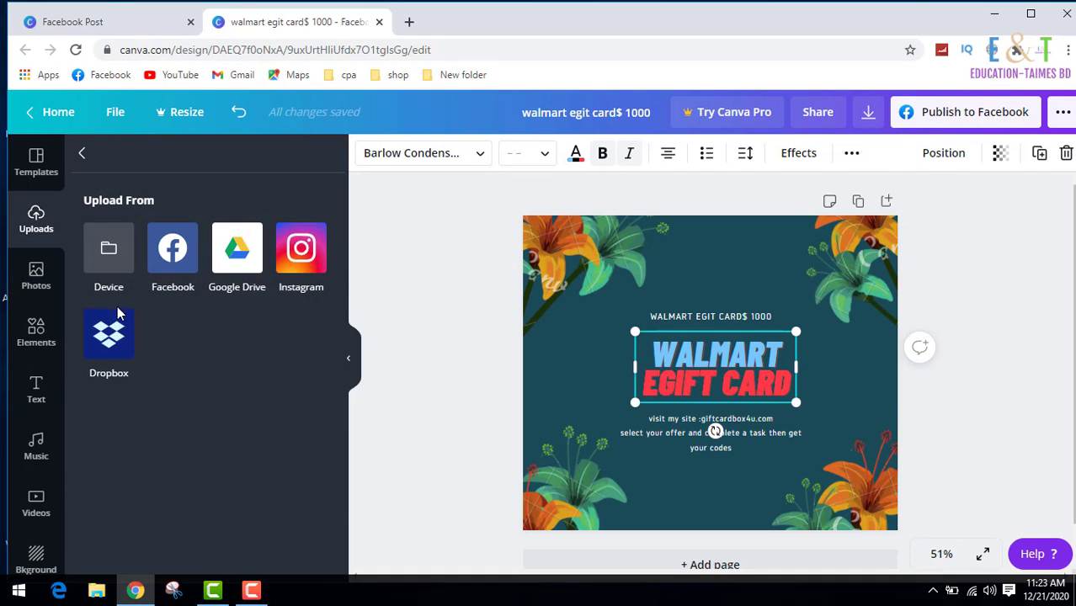
{"action": "left_click", "coordinate": [109, 251]}
{"action": "left_click", "coordinate": [71, 89]}
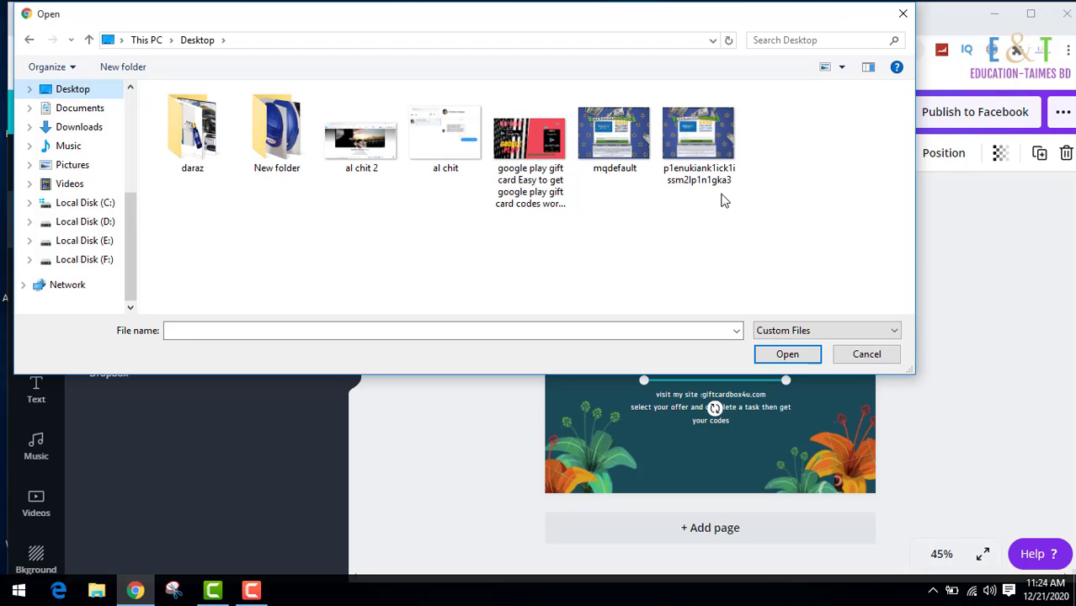
{"action": "left_click", "coordinate": [628, 154]}
{"action": "left_click", "coordinate": [790, 356]}
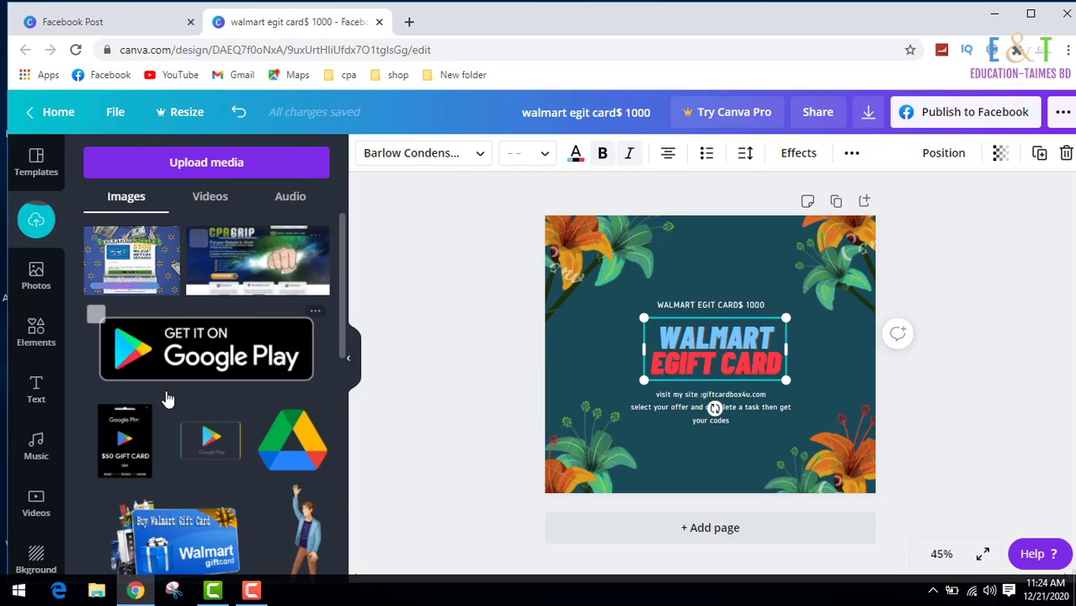
Add the uploaded "Buy Walmart Gift Card" image to the design beside the "WALMART EGIFT CARD" text and scale it down slightly
{"action": "scroll", "coordinate": [166, 399], "scroll_direction": "down", "scroll_amount": 4}
{"action": "scroll", "coordinate": [182, 351], "scroll_direction": "up", "scroll_amount": 2}
{"action": "left_click_drag", "start_coordinate": [182, 351], "coordinate": [772, 352]}
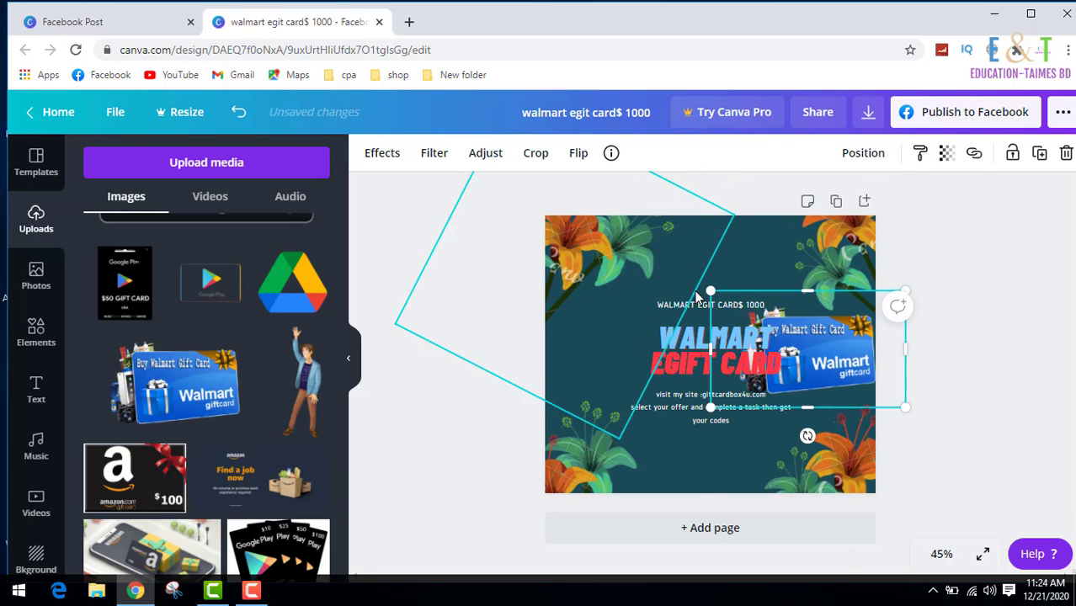
{"action": "left_click_drag", "start_coordinate": [755, 306], "coordinate": [842, 340]}
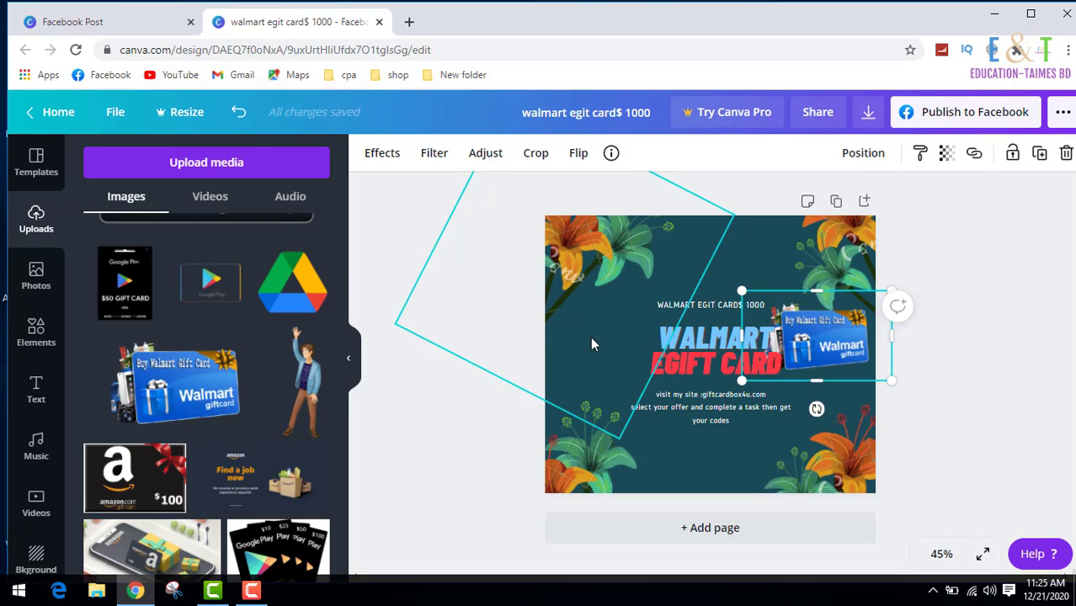
Move the "WALMART EGIFT CARD" text left until it no longer overlaps the gift card image
{"action": "left_click", "coordinate": [698, 360]}
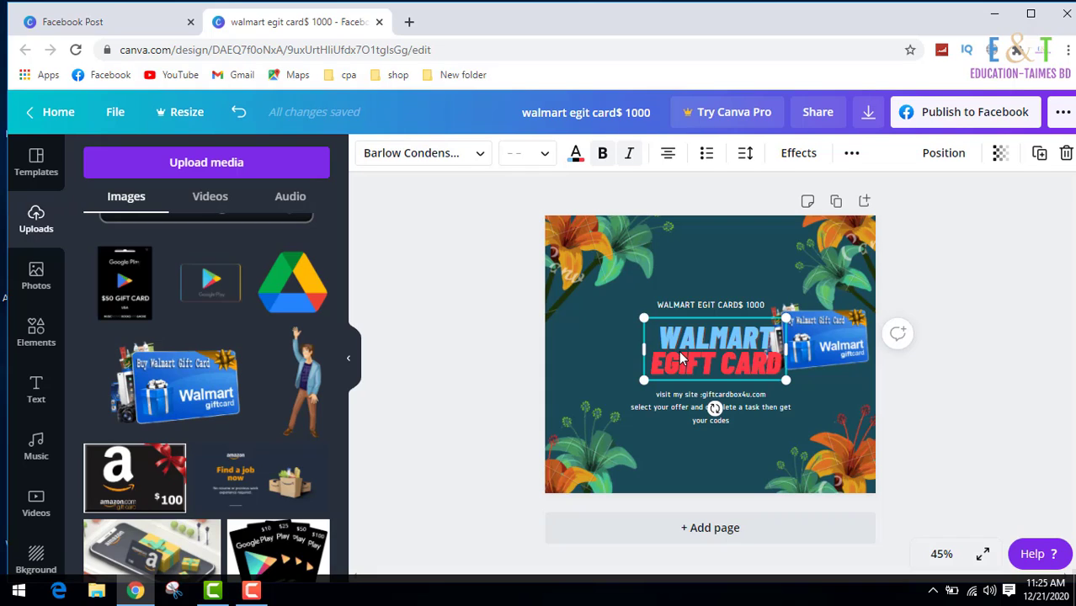
{"action": "key", "text": "Left"}
{"action": "key", "text": "Left"}
{"action": "key", "text": "Left"}
{"action": "key", "text": "Left"}
{"action": "key", "text": "Left"}
{"action": "key", "text": "Left"}
{"action": "key", "text": "Left"}
{"action": "key", "text": "Left"}
{"action": "key", "text": "Left"}
{"action": "key", "text": "Left"}
{"action": "key", "text": "Left"}
{"action": "key", "text": "Left"}
{"action": "key", "text": "Left"}
{"action": "key", "text": "Left"}
{"action": "key", "text": "Left"}
{"action": "key", "text": "Left"}
{"action": "key", "text": "Left"}
{"action": "key", "text": "Left"}
{"action": "key", "text": "Left"}
{"action": "key", "text": "Left"}
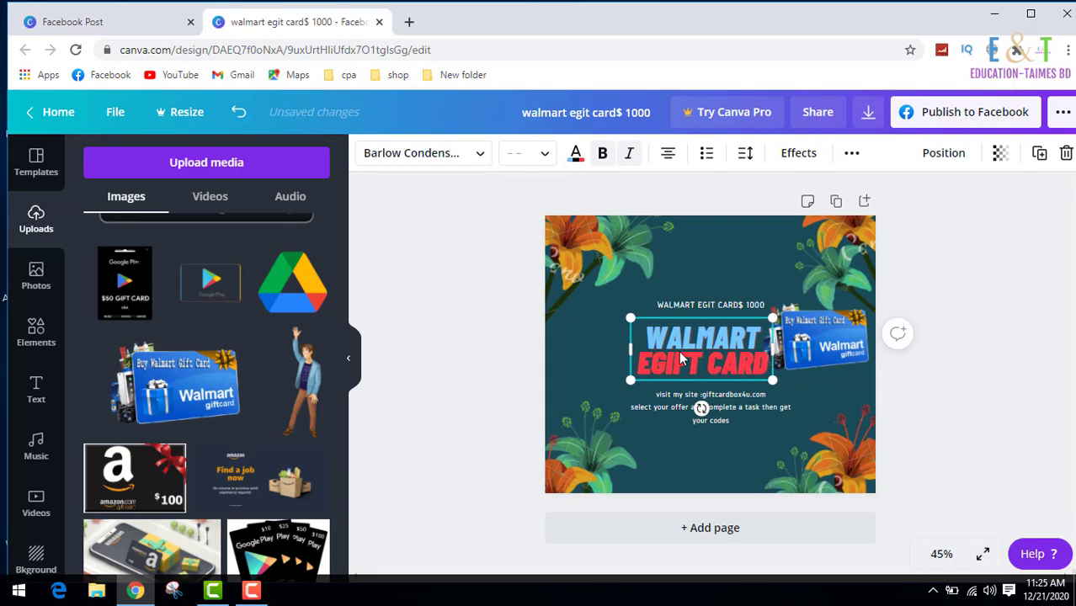
{"action": "key", "text": "Left"}
{"action": "key", "text": "Left"}
{"action": "key", "text": "Left"}
{"action": "key", "text": "Left"}
{"action": "key", "text": "Left"}
{"action": "key", "text": "Left"}
{"action": "key", "text": "Left"}
{"action": "key", "text": "Left"}
{"action": "key", "text": "Left"}
{"action": "key", "text": "Left"}
{"action": "key", "text": "Left"}
{"action": "key", "text": "Left"}
{"action": "key", "text": "Left"}
{"action": "key", "text": "Left"}
Shift the grouped "WALMART EGIT CARD$ 1000" line and the site and offer text left, clear of the gift card image
{"action": "left_click", "coordinate": [698, 306]}
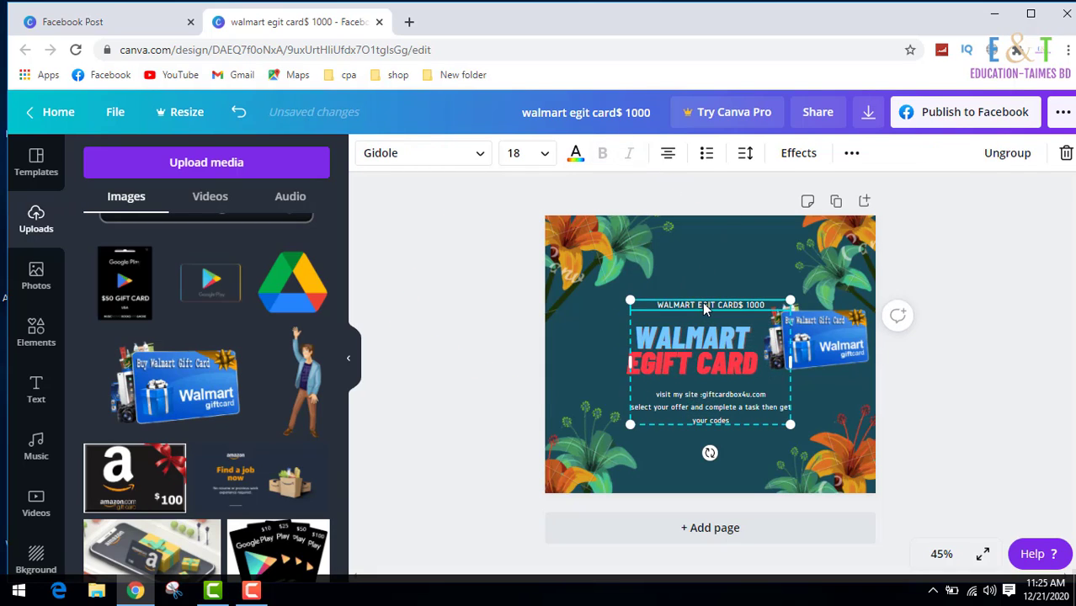
{"action": "key", "text": "Left"}
{"action": "key", "text": "Left"}
{"action": "key", "text": "Left"}
{"action": "key", "text": "Left"}
{"action": "key", "text": "Left"}
{"action": "key", "text": "Left"}
{"action": "key", "text": "Left"}
{"action": "key", "text": "Left"}
{"action": "key", "text": "Left"}
{"action": "key", "text": "Left"}
{"action": "key", "text": "Left"}
{"action": "key", "text": "Left"}
{"action": "key", "text": "Left"}
{"action": "key", "text": "Left"}
{"action": "key", "text": "Left"}
{"action": "key", "text": "Left"}
{"action": "key", "text": "Left"}
{"action": "key", "text": "Left"}
{"action": "key", "text": "Left"}
{"action": "key", "text": "Left"}
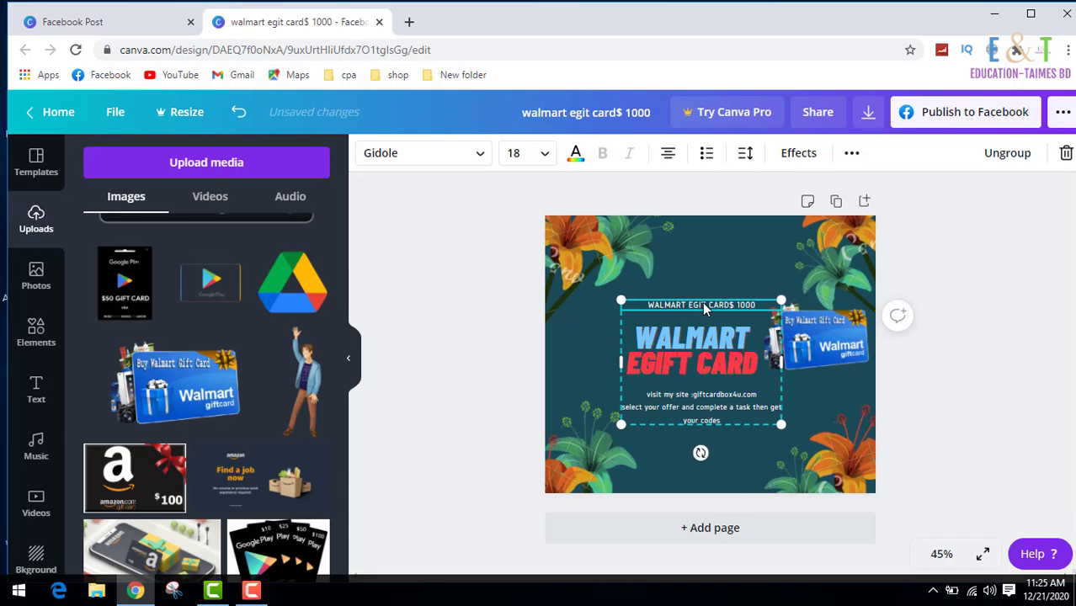
{"action": "key", "text": "Left"}
{"action": "key", "text": "Left"}
{"action": "key", "text": "Left"}
{"action": "key", "text": "Left"}
{"action": "key", "text": "Left"}
{"action": "key", "text": "Left"}
{"action": "key", "text": "Left"}
{"action": "key", "text": "Left"}
{"action": "key", "text": "Left"}
{"action": "key", "text": "Left"}
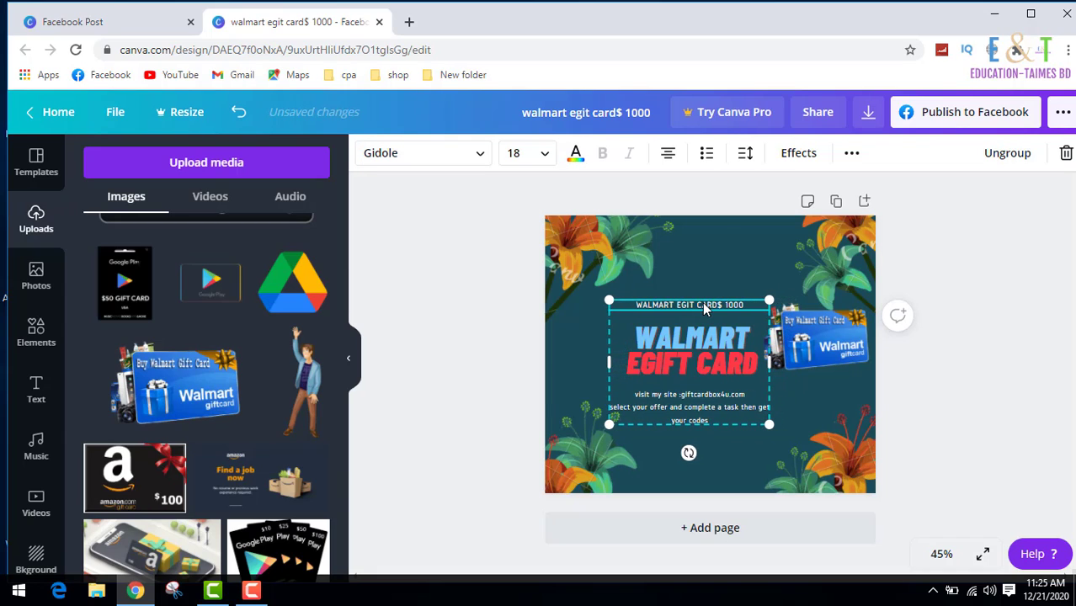
Set the font size of the whole site and offer text below "EGIFT CARD" to 21
{"action": "left_click", "coordinate": [697, 406]}
{"action": "double_click", "coordinate": [699, 407]}
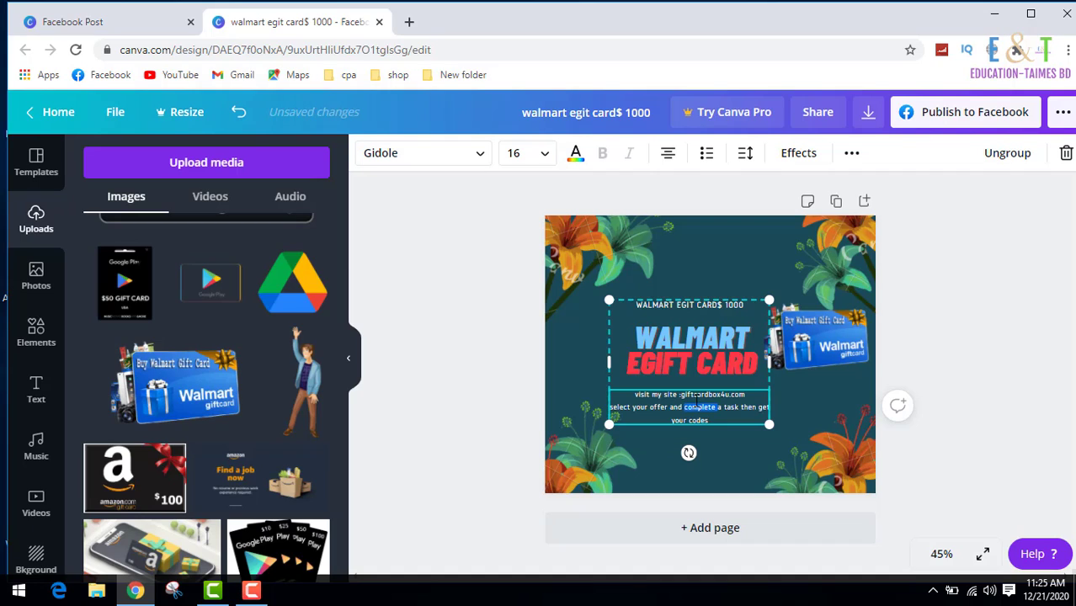
{"action": "key", "text": "ctrl+a"}
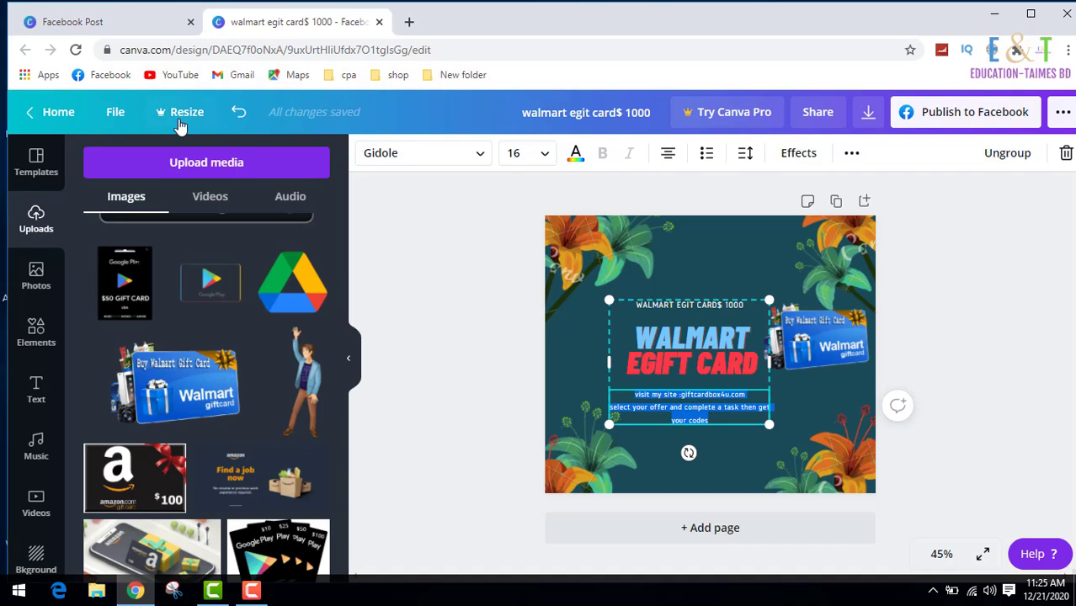
{"action": "left_click", "coordinate": [545, 155]}
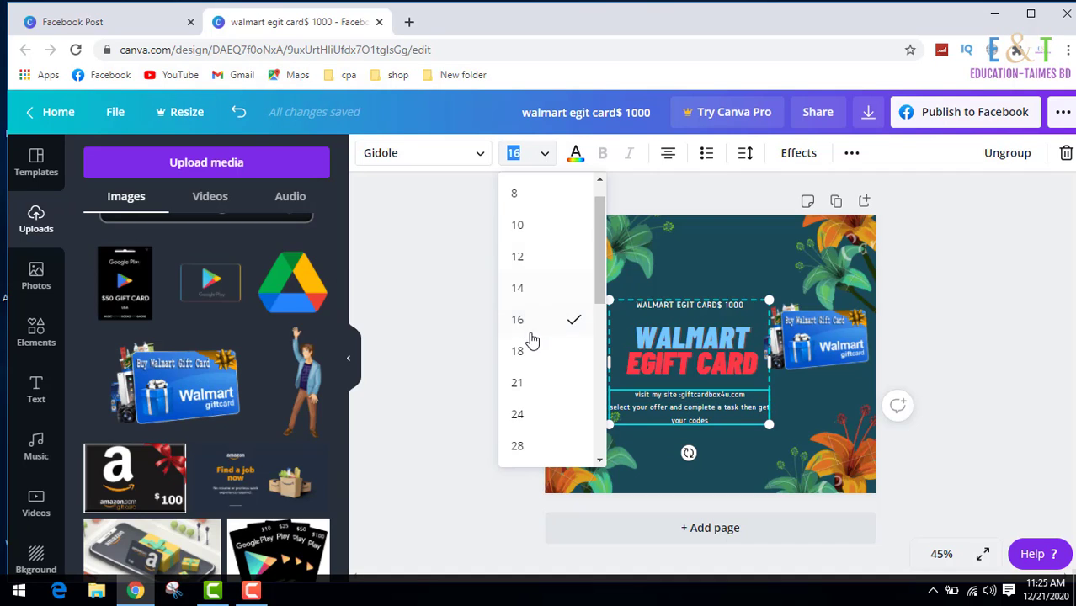
{"action": "left_click", "coordinate": [516, 383]}
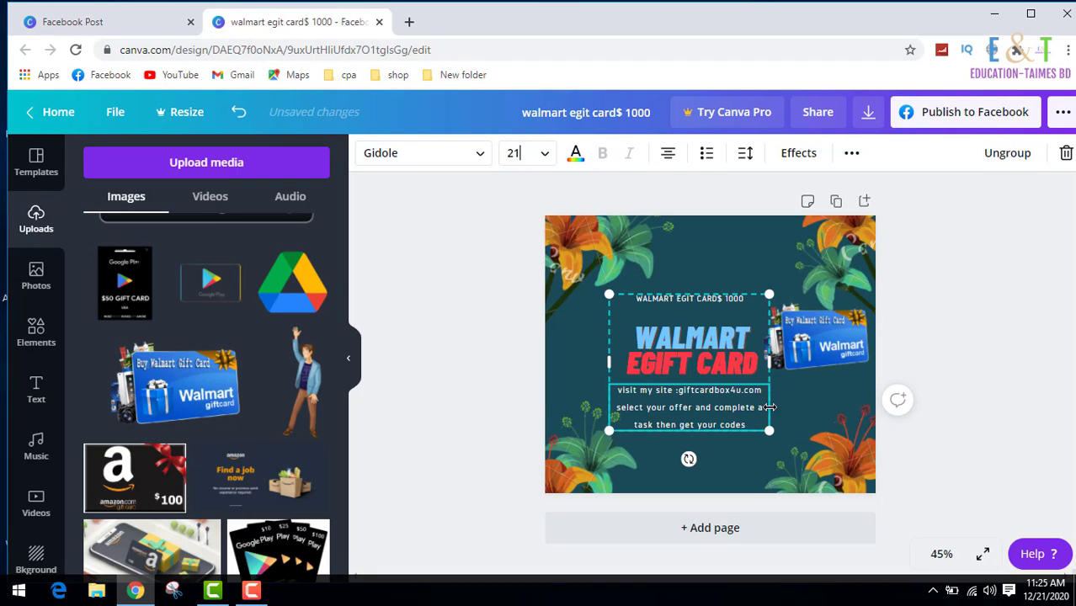
Set the font size of the "WALMART EGIT CARD$ 1000" line to 24
{"action": "left_click", "coordinate": [682, 298]}
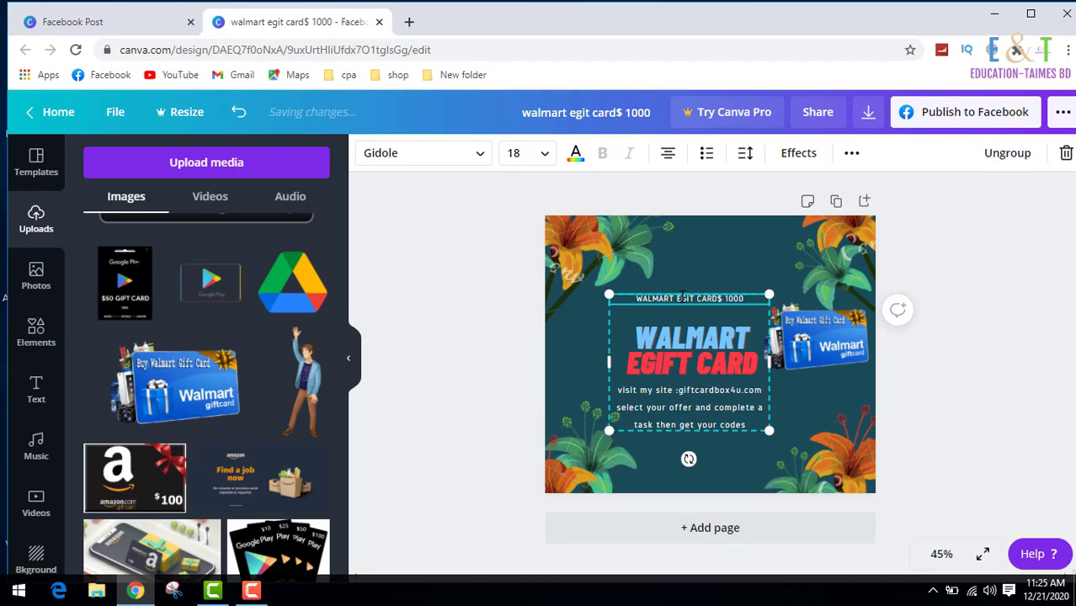
{"action": "left_click", "coordinate": [522, 155]}
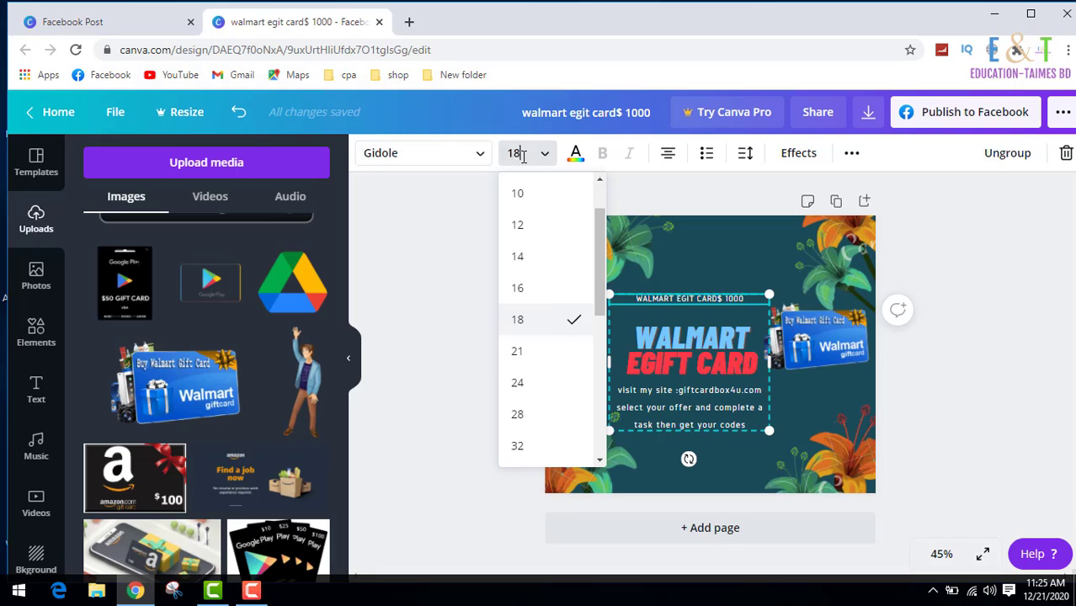
{"action": "left_click", "coordinate": [520, 386]}
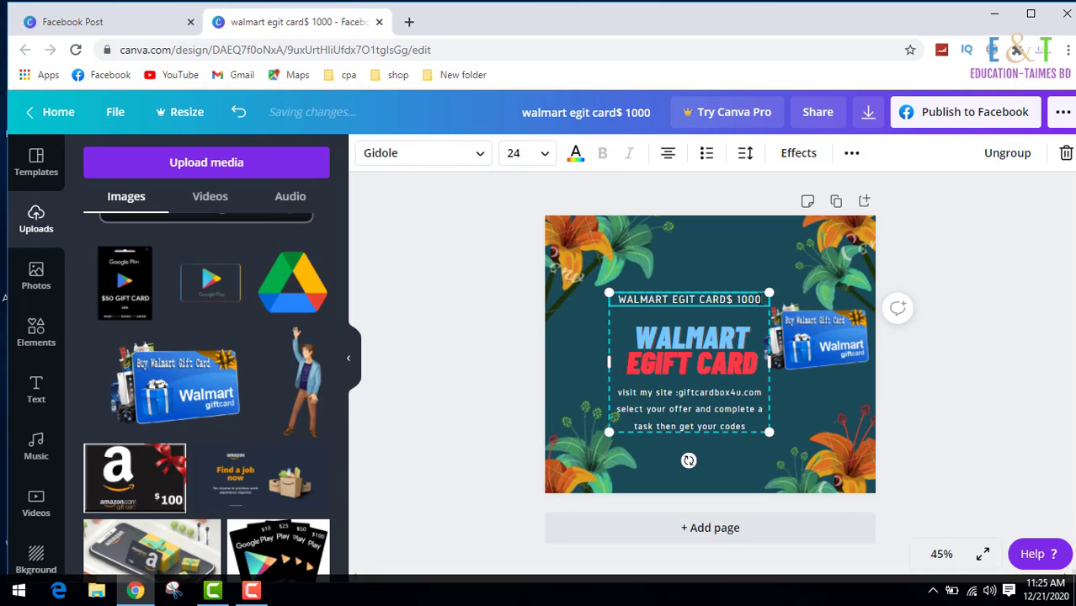
Color the whole "WALMART EGIT CARD$ 1000" line in the bright red from the default colors
{"action": "left_click_drag", "start_coordinate": [765, 299], "coordinate": [606, 293]}
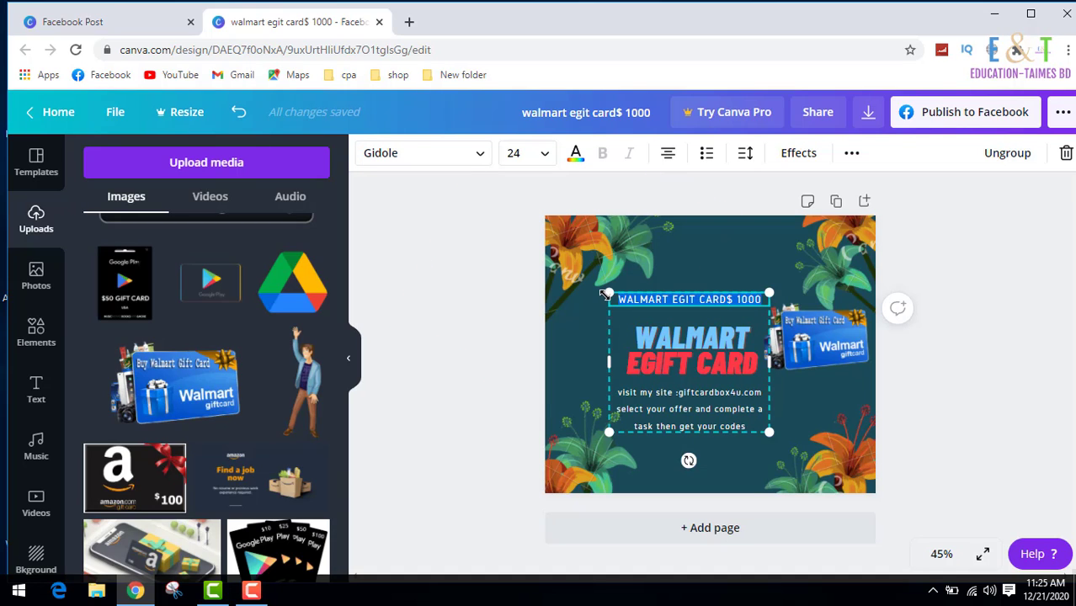
{"action": "left_click", "coordinate": [576, 152]}
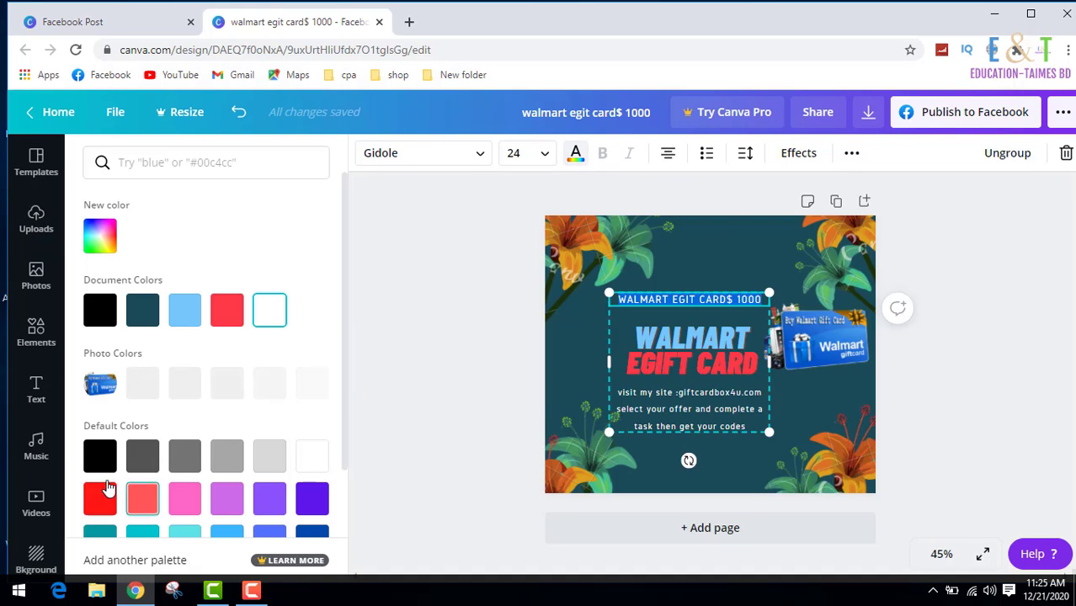
{"action": "scroll", "coordinate": [108, 488], "scroll_direction": "down", "scroll_amount": 2}
{"action": "left_click", "coordinate": [100, 502]}
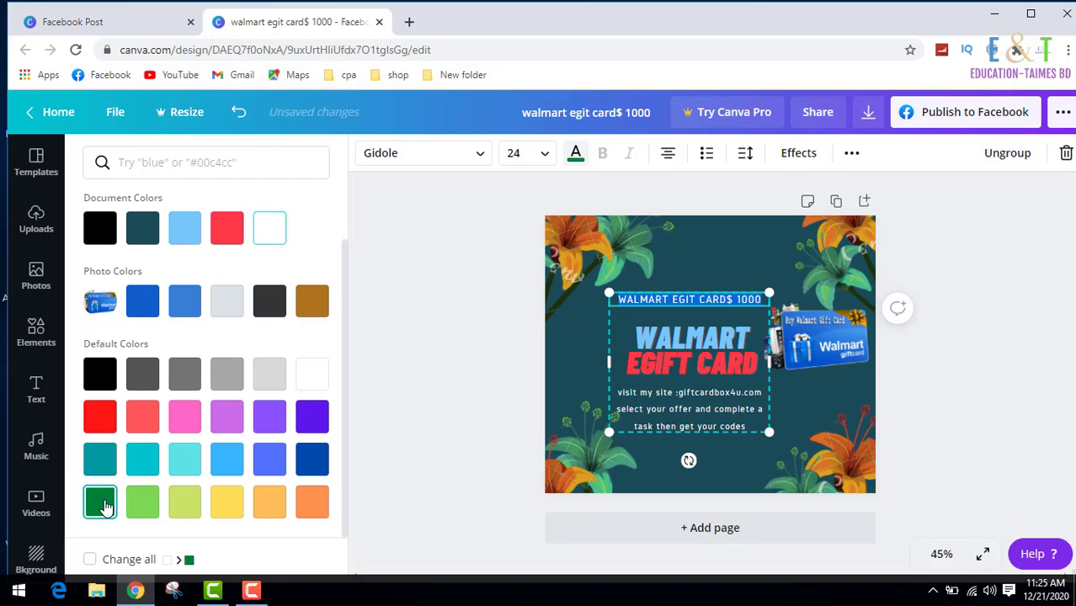
{"action": "left_click", "coordinate": [100, 416]}
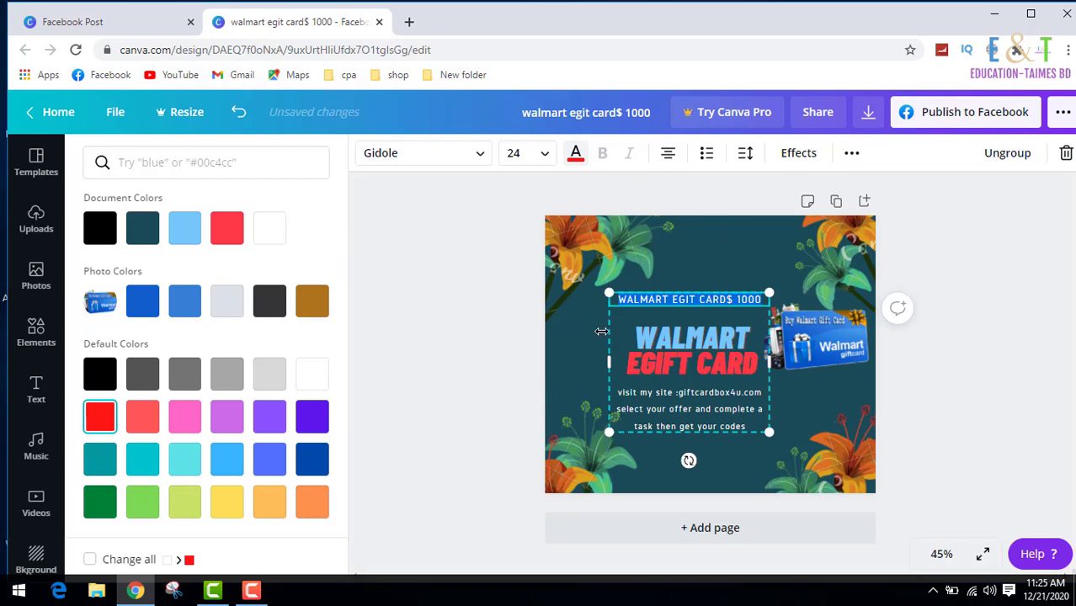
{"action": "left_click", "coordinate": [684, 291]}
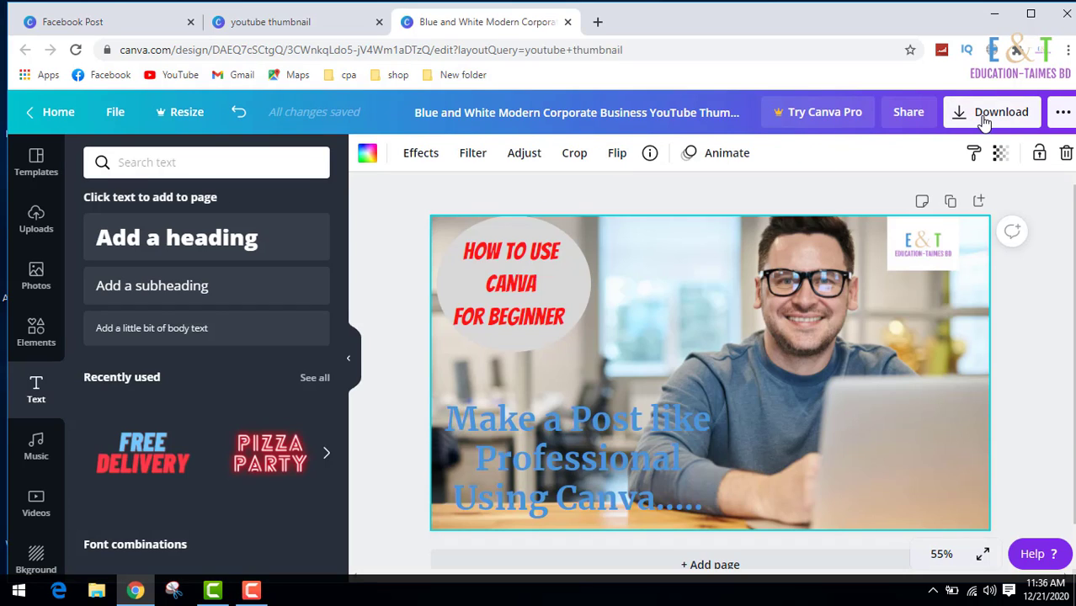
Download the "How to use Canva for beginner" YouTube thumbnail as a PNG and dismiss the post-scheduling offer
{"action": "left_click", "coordinate": [984, 121]}
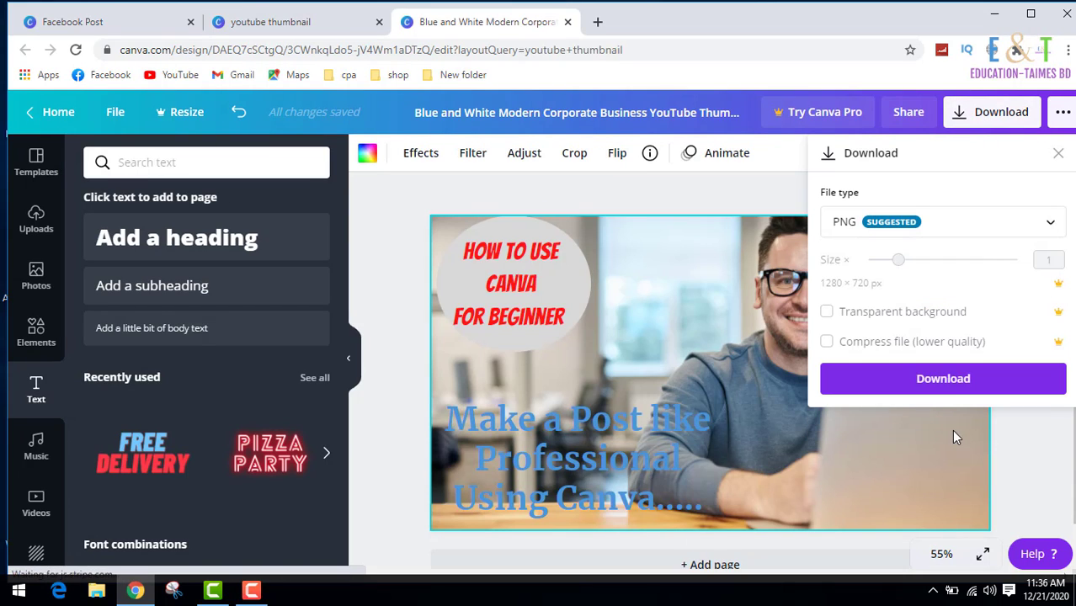
{"action": "left_click", "coordinate": [954, 383]}
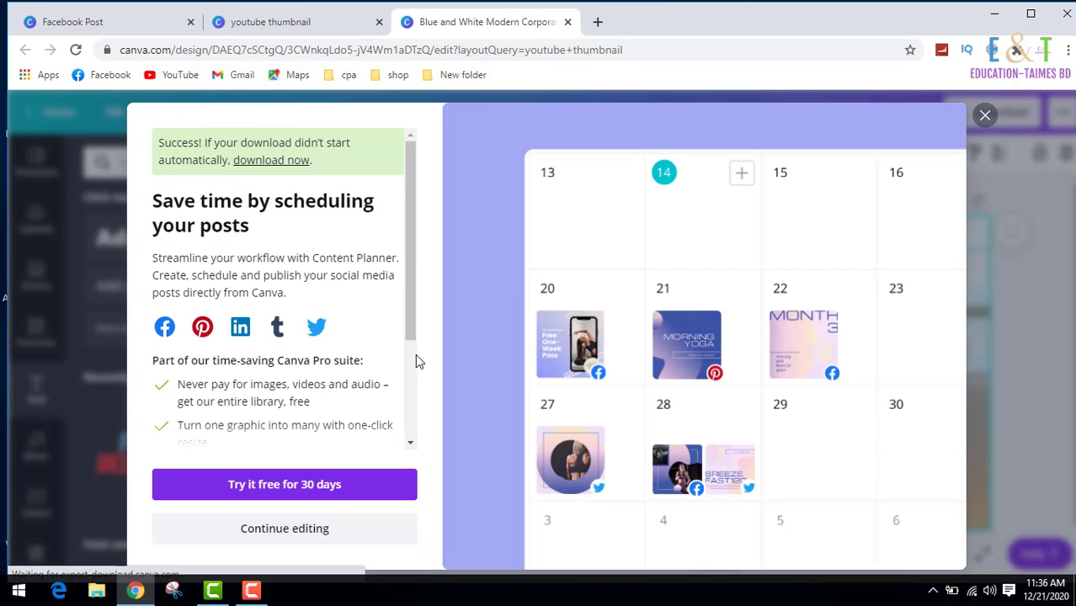
{"action": "left_click", "coordinate": [284, 528]}
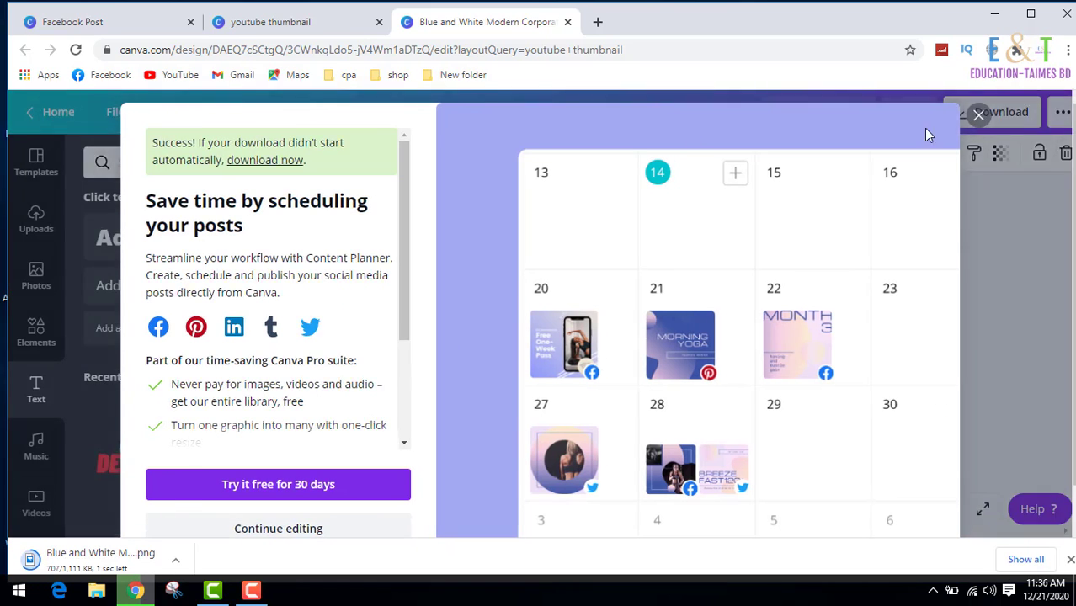